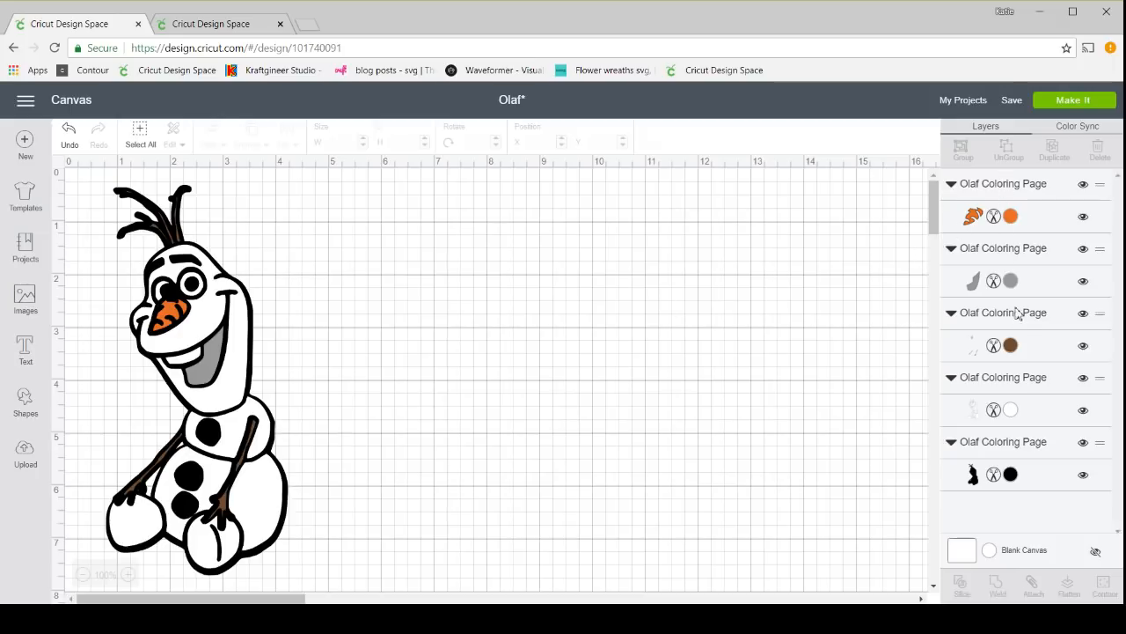
# Group all of the Olaf layers and set the group's height to 24 inches
pyautogui.click(137, 139)
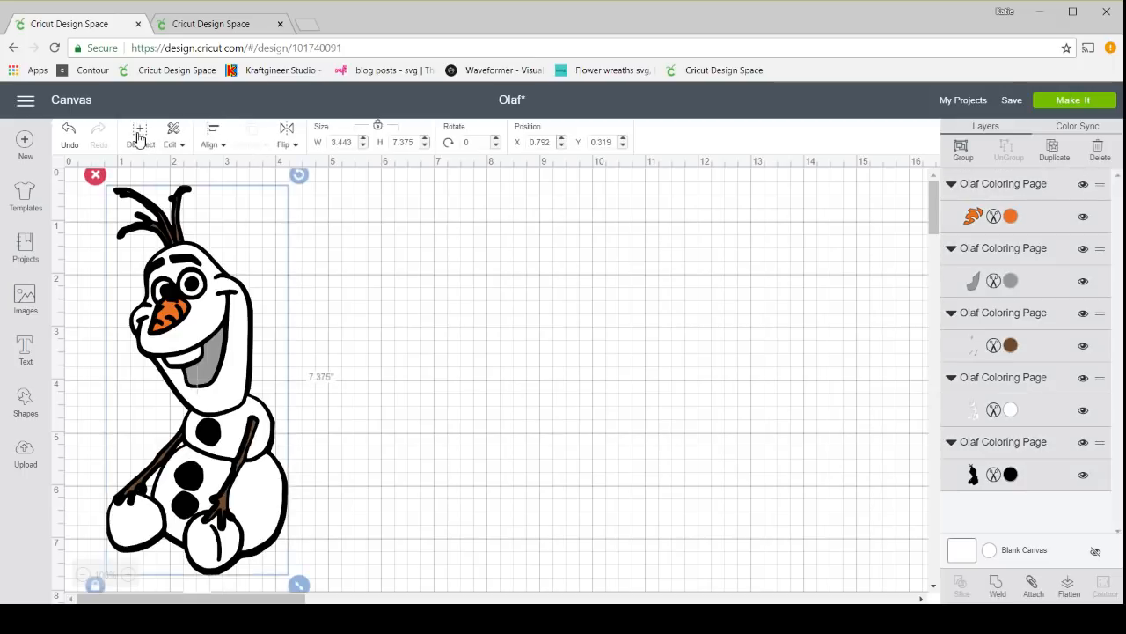
pyautogui.click(964, 154)
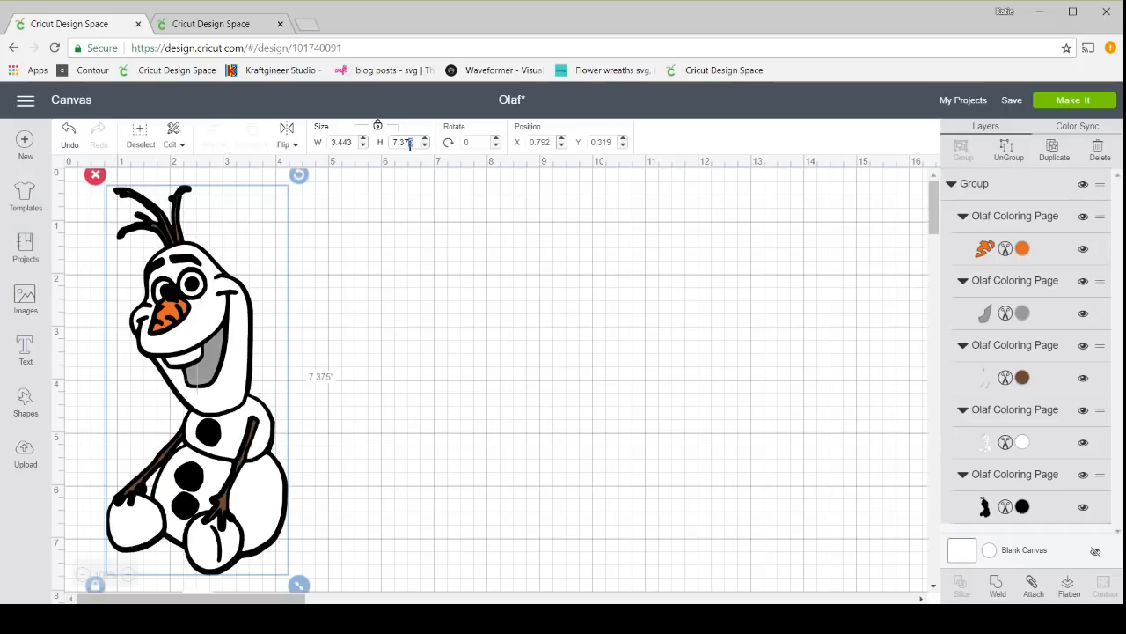
pyautogui.moveTo(409, 146); pyautogui.dragTo(382, 148)
pyautogui.write('24')
pyautogui.press('Return')
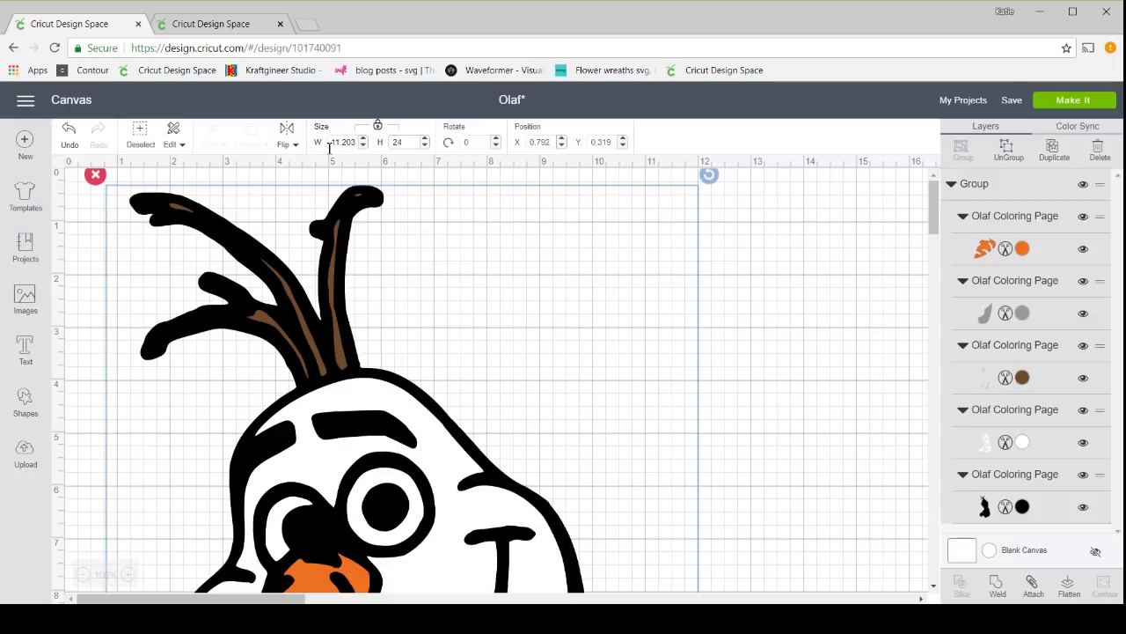
# Move the enlarged Olaf slightly in from the canvas corner and ungroup its layers
pyautogui.click(82, 574)
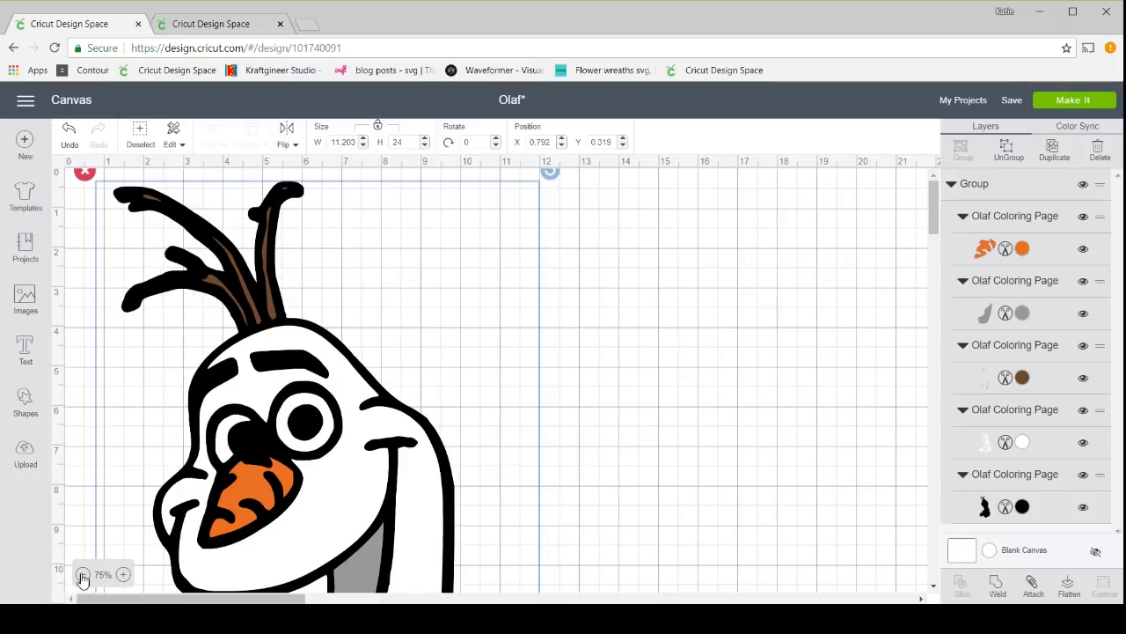
pyautogui.click(82, 575)
pyautogui.click(82, 574)
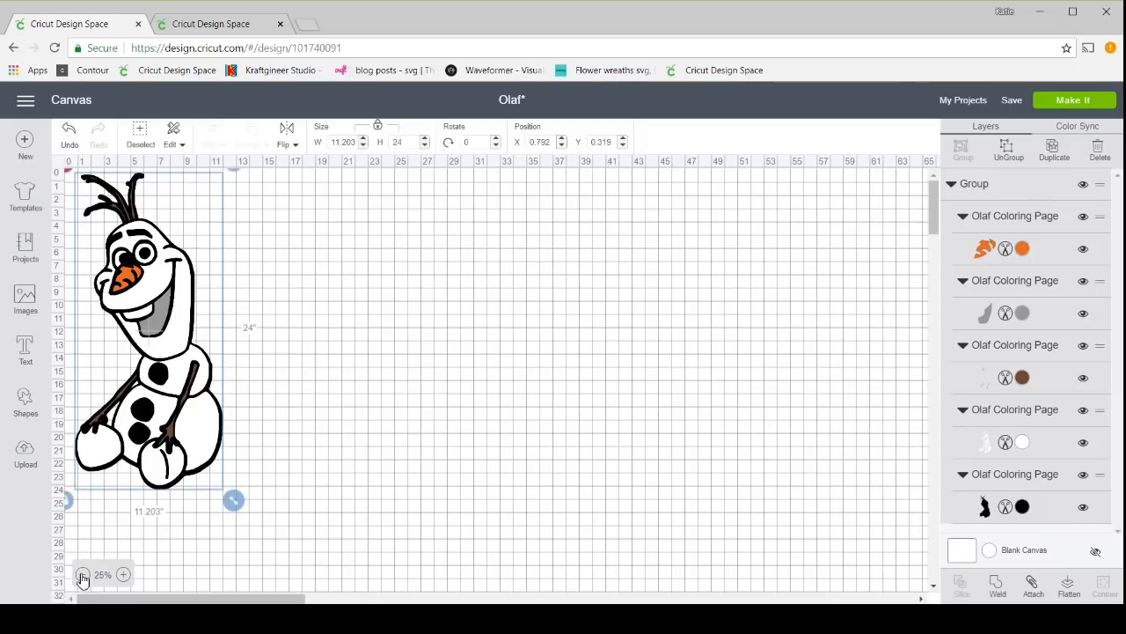
pyautogui.moveTo(172, 449); pyautogui.dragTo(200, 467)
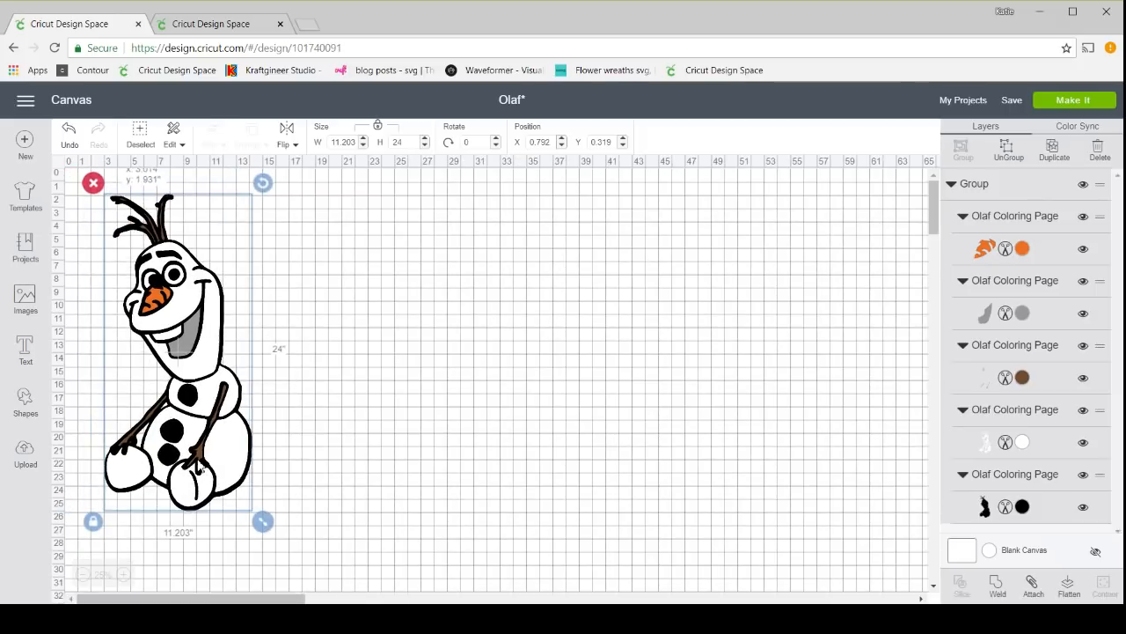
pyautogui.click(1010, 151)
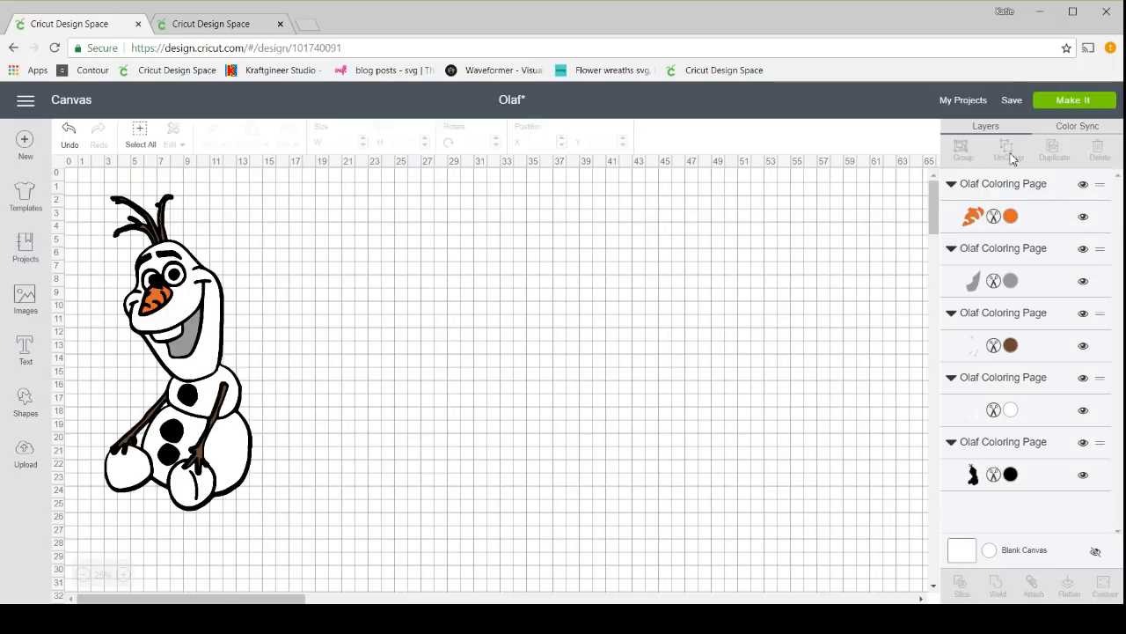
# Move the brown, white, grey and orange layers off the black silhouette to the far side of the canvas
pyautogui.click(216, 354)
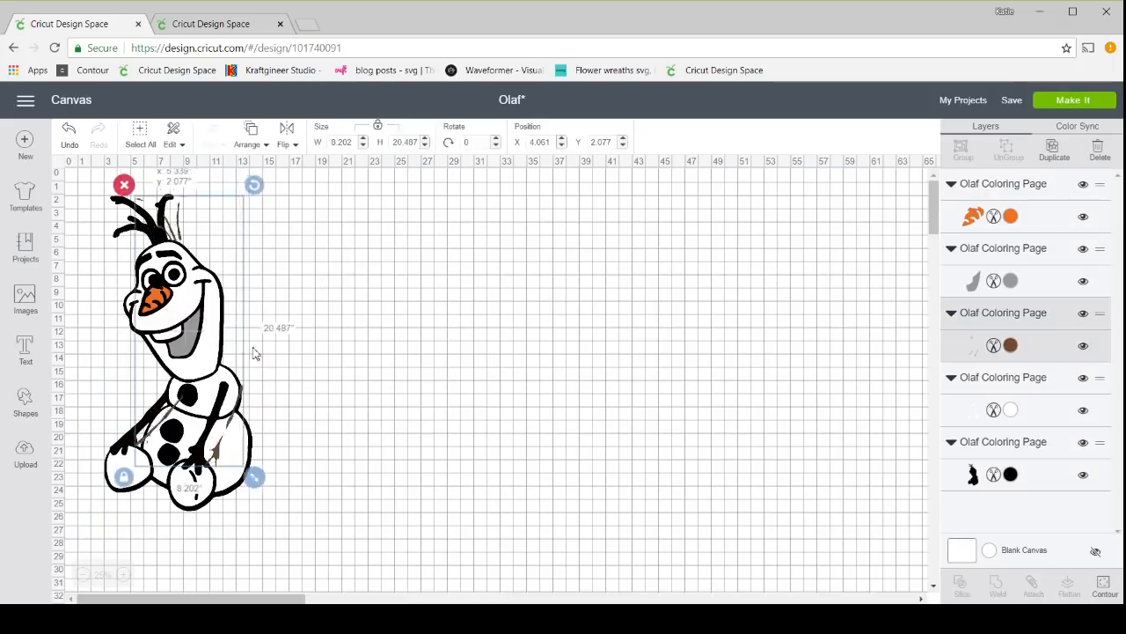
pyautogui.moveTo(253, 353); pyautogui.dragTo(735, 349)
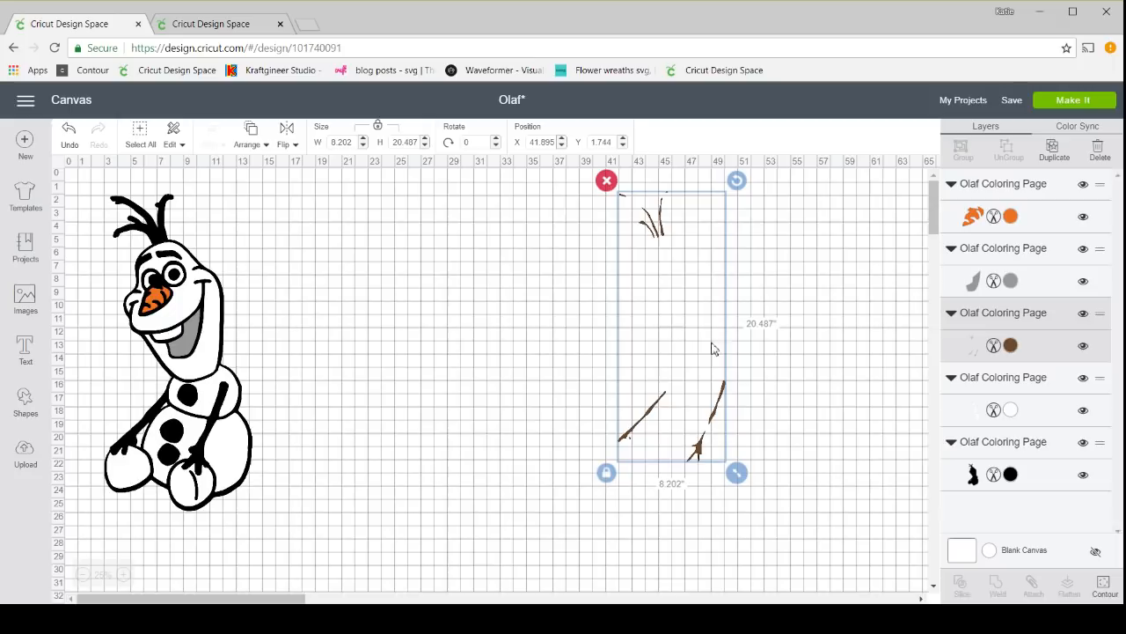
pyautogui.click(211, 343)
pyautogui.moveTo(254, 340); pyautogui.dragTo(841, 328)
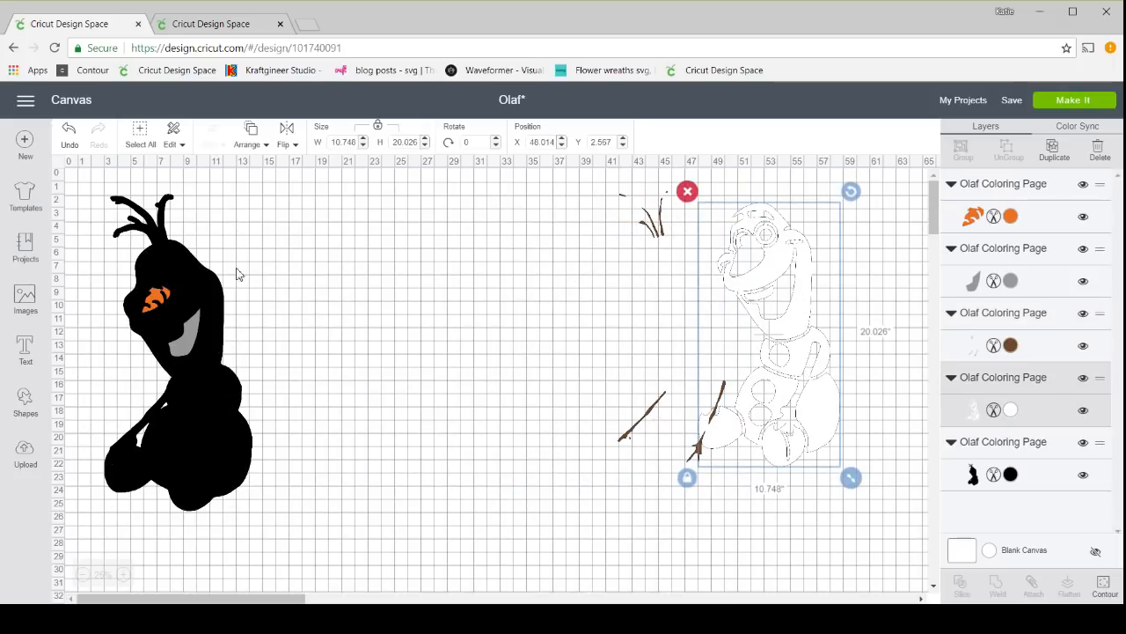
pyautogui.moveTo(185, 359); pyautogui.dragTo(697, 341)
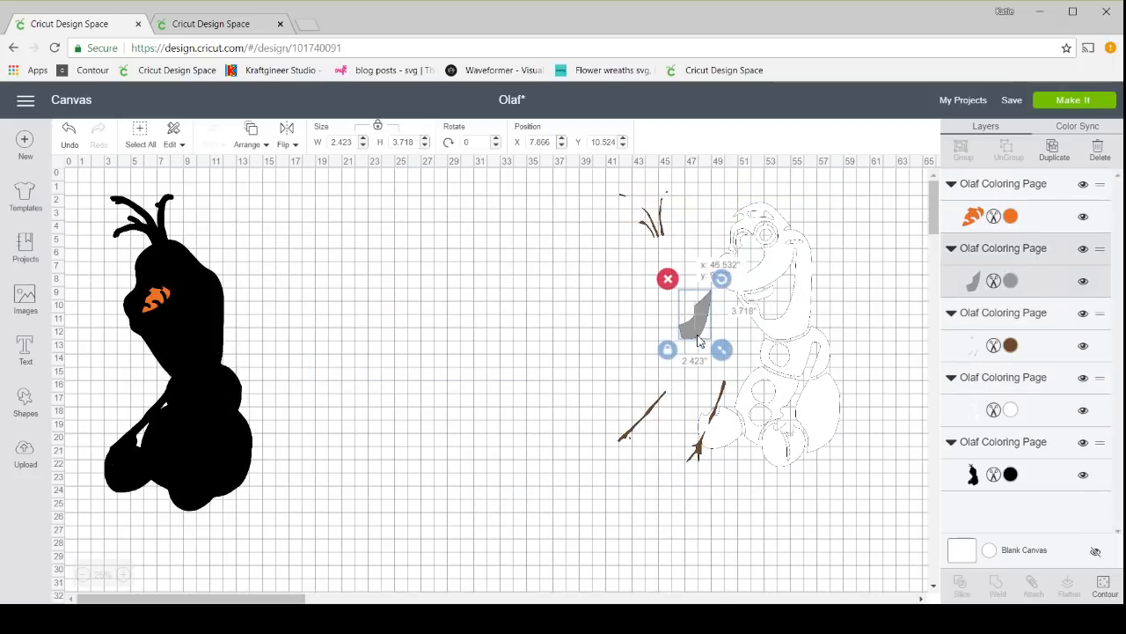
pyautogui.moveTo(145, 310); pyautogui.dragTo(762, 299)
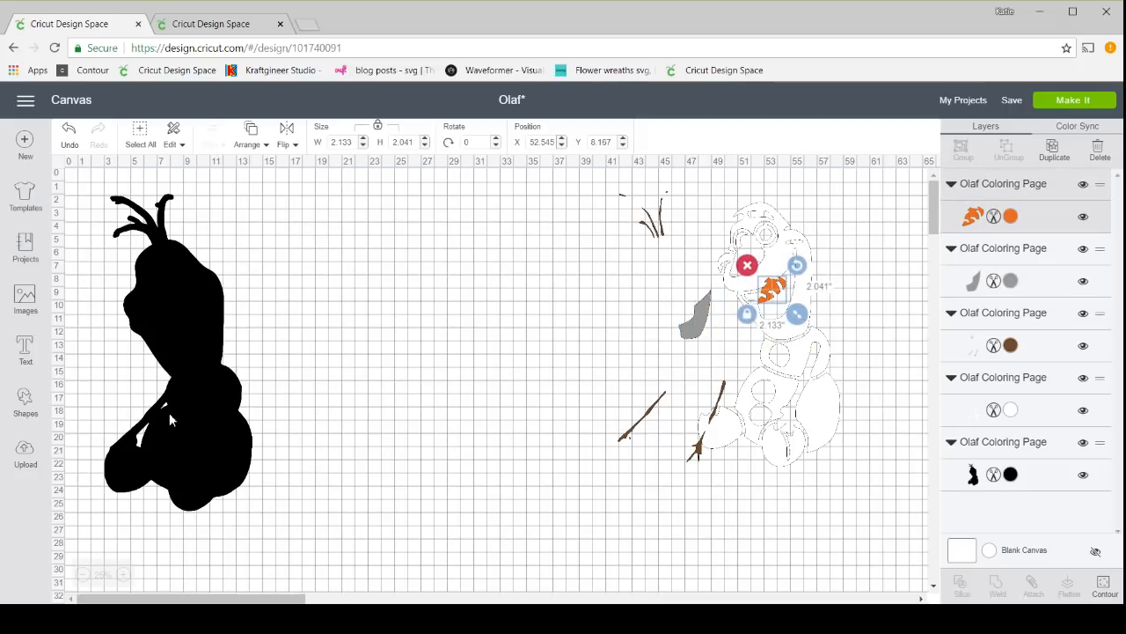
# Add a square shape and place it in the open area beside the black silhouette
pyautogui.moveTo(169, 413); pyautogui.dragTo(199, 429)
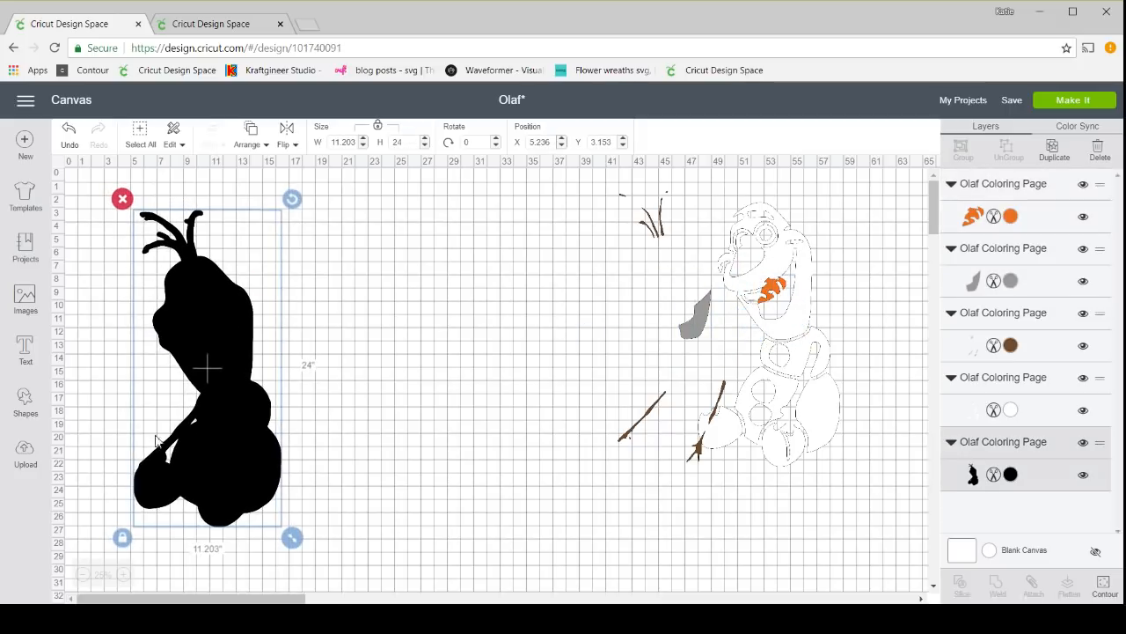
pyautogui.click(27, 406)
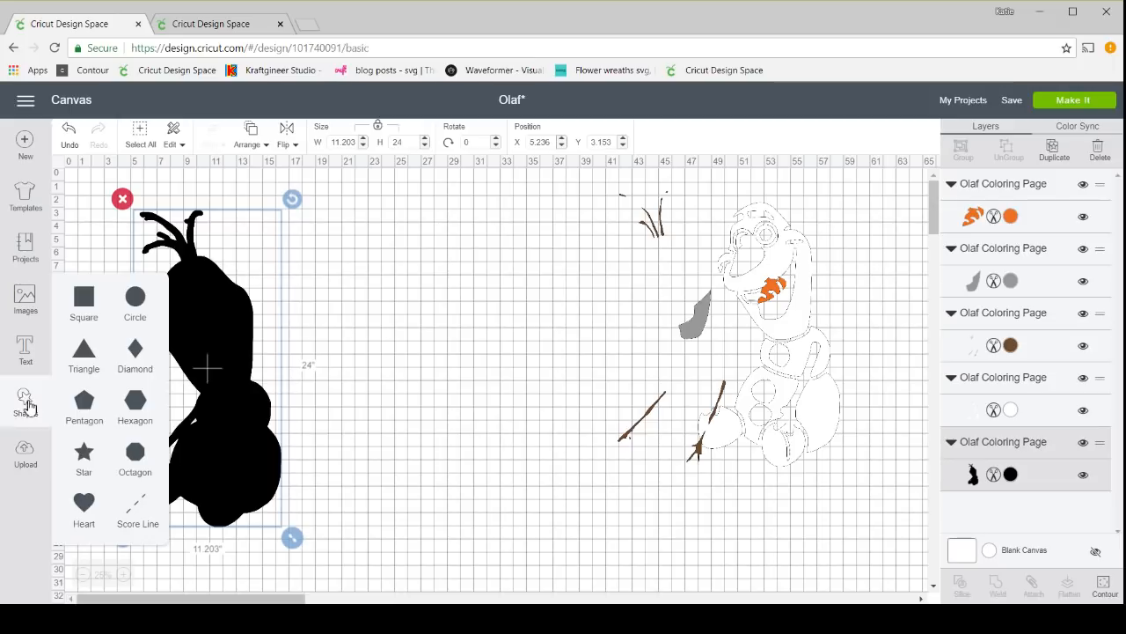
pyautogui.click(82, 301)
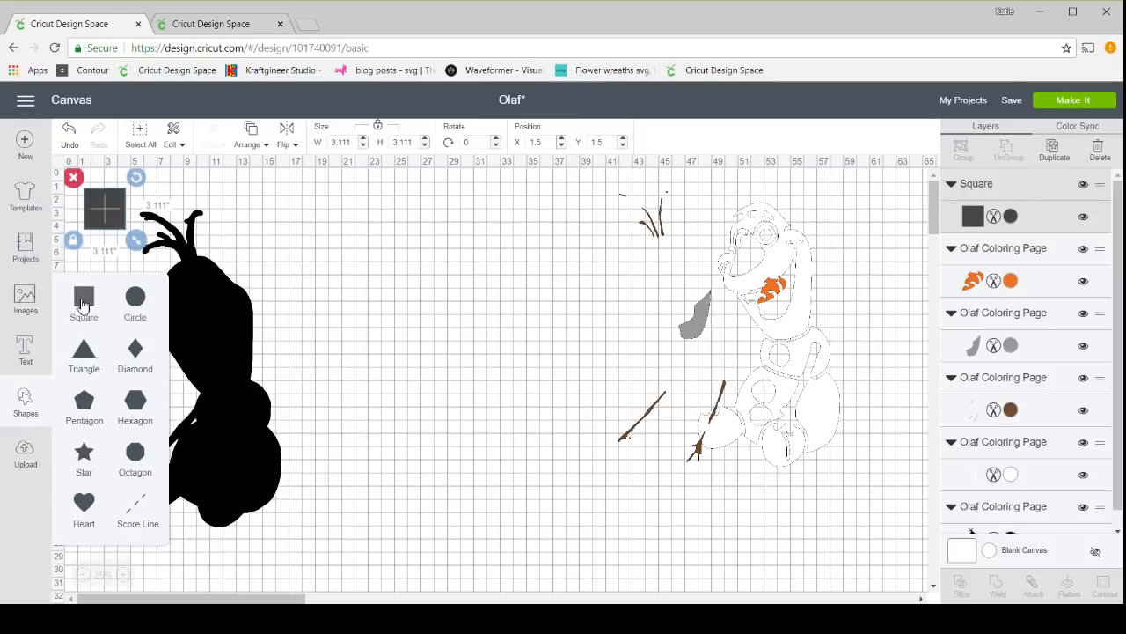
pyautogui.moveTo(109, 219); pyautogui.dragTo(432, 307)
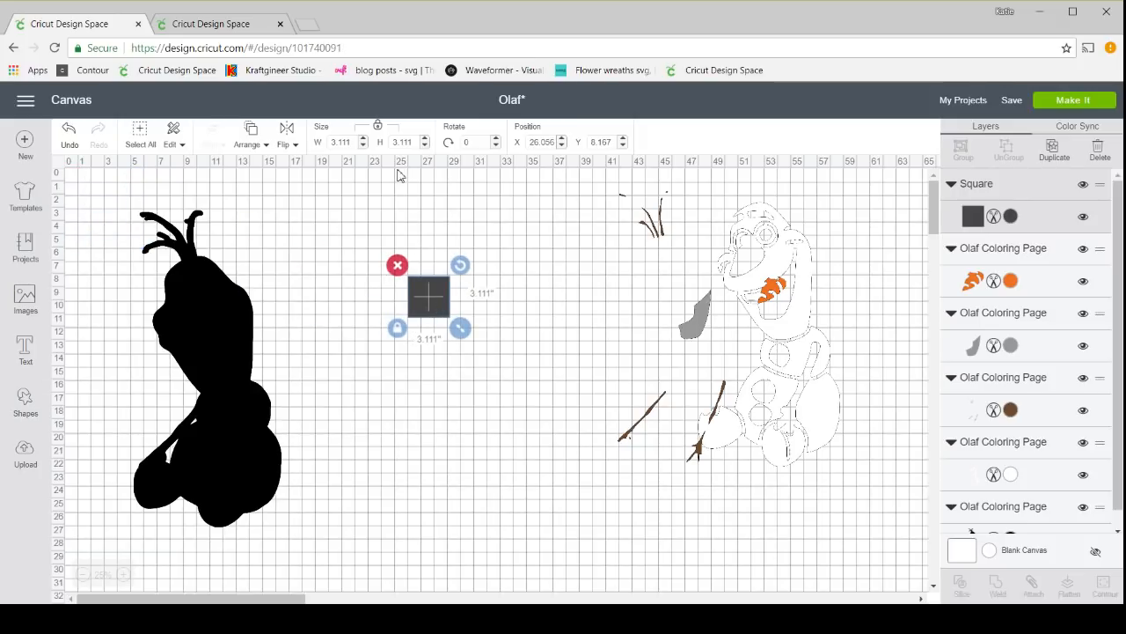
# Unlock the square's proportions and resize it to 8 inches wide by 10.5 inches high
pyautogui.click(398, 328)
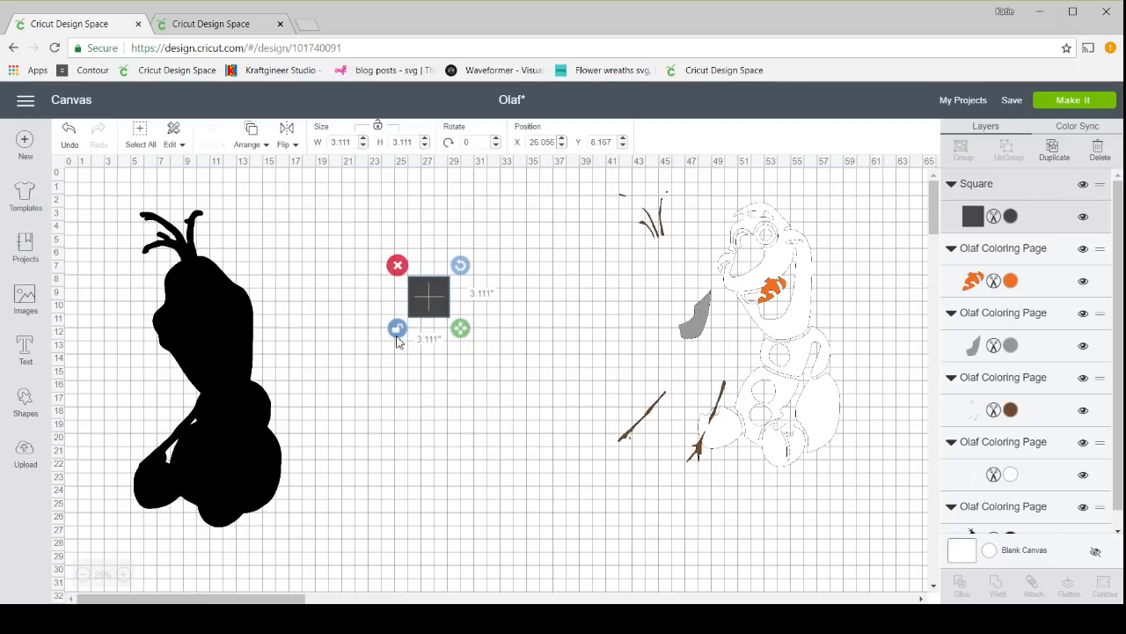
pyautogui.click(352, 142)
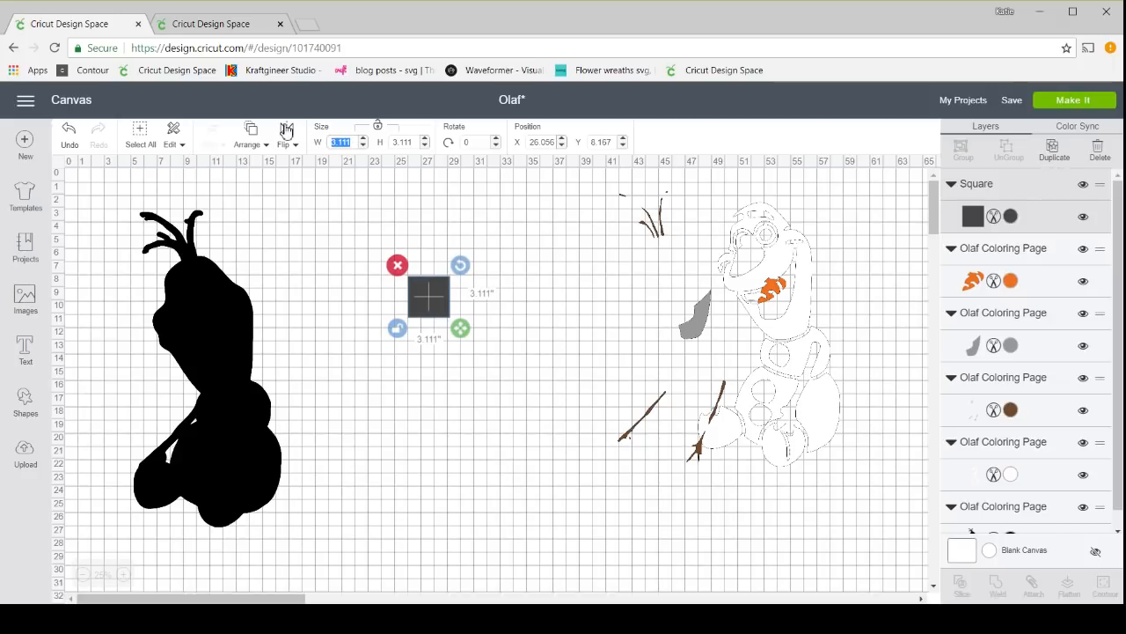
pyautogui.write('8')
pyautogui.press('Tab')
pyautogui.write('10.5')
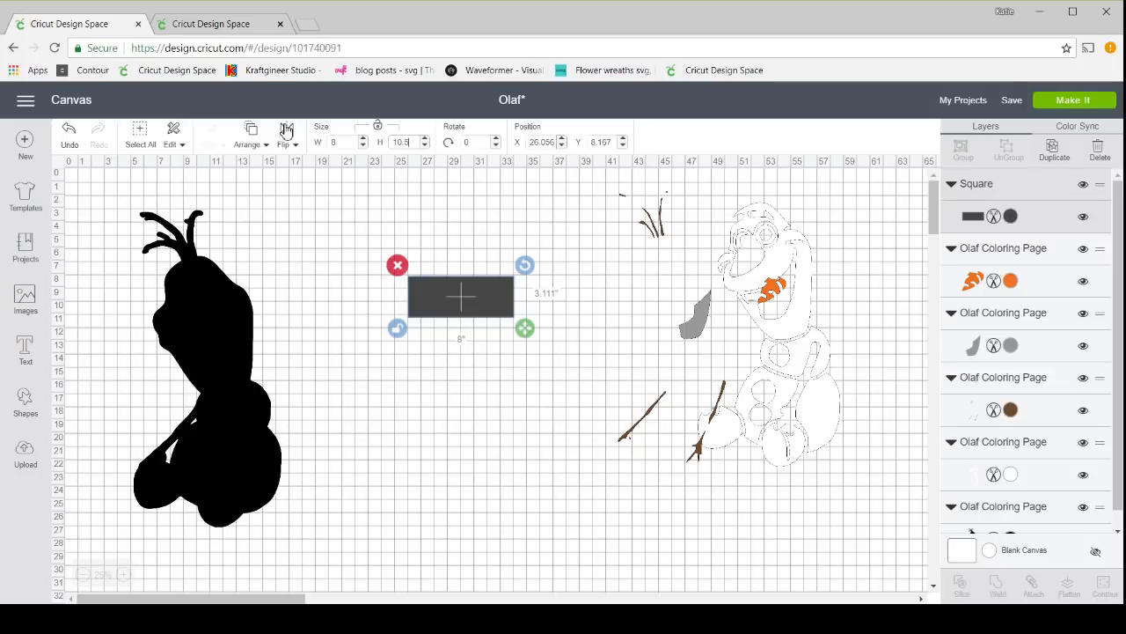
pyautogui.press('Return')
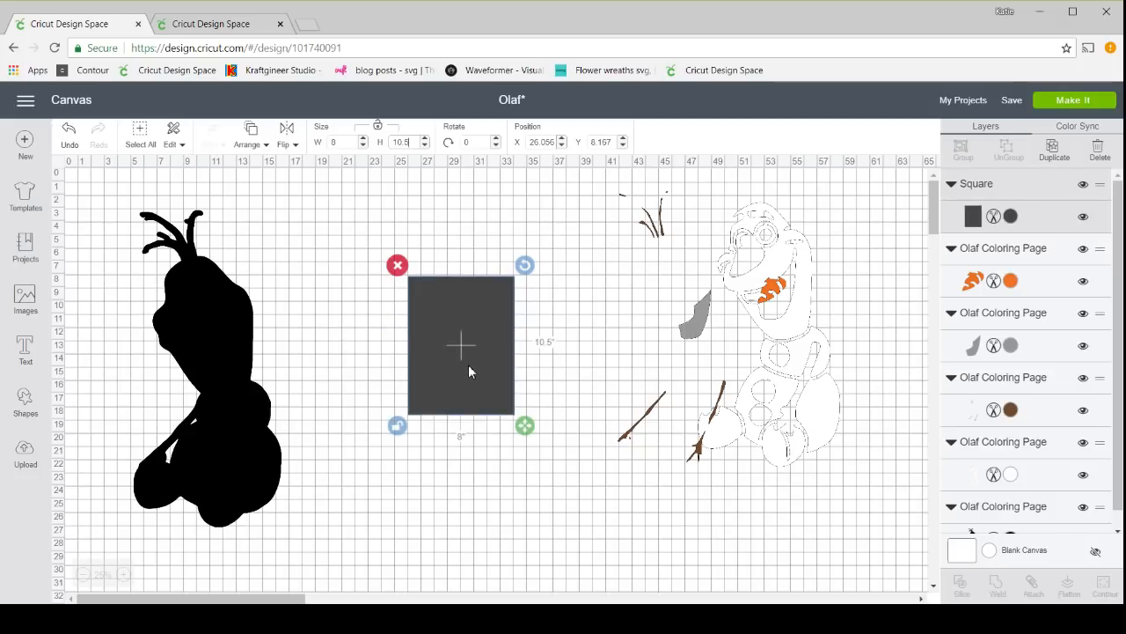
# Move the black silhouette next to the coloured layers and the rectangle to the opposite side of the canvas
pyautogui.moveTo(460, 363); pyautogui.dragTo(378, 329)
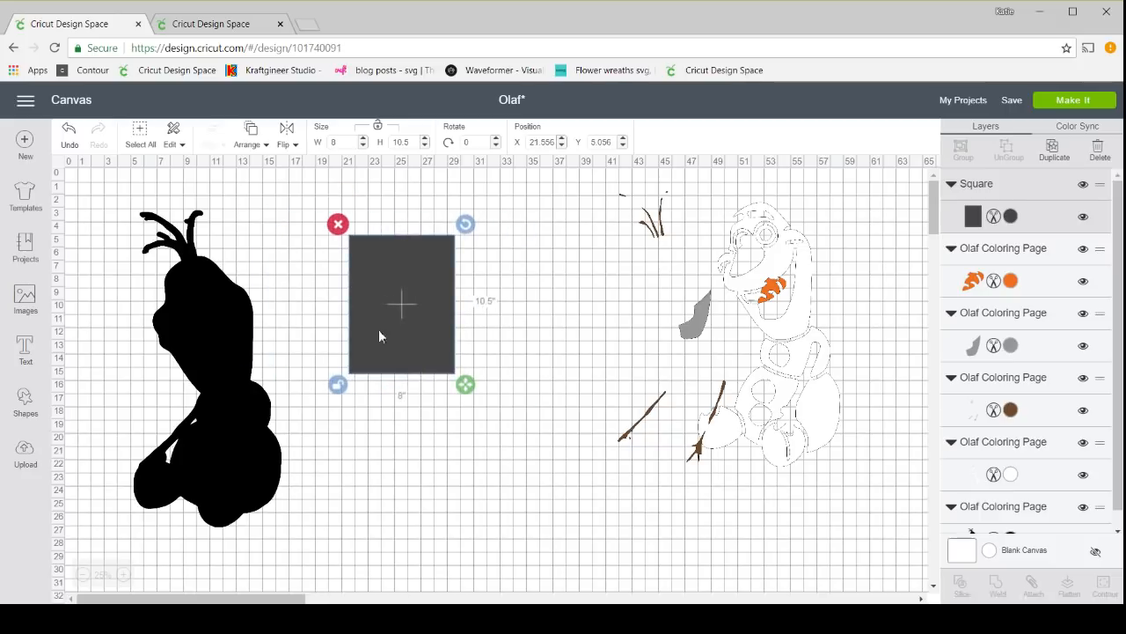
pyautogui.moveTo(189, 378); pyautogui.dragTo(553, 354)
pyautogui.moveTo(412, 305); pyautogui.dragTo(163, 267)
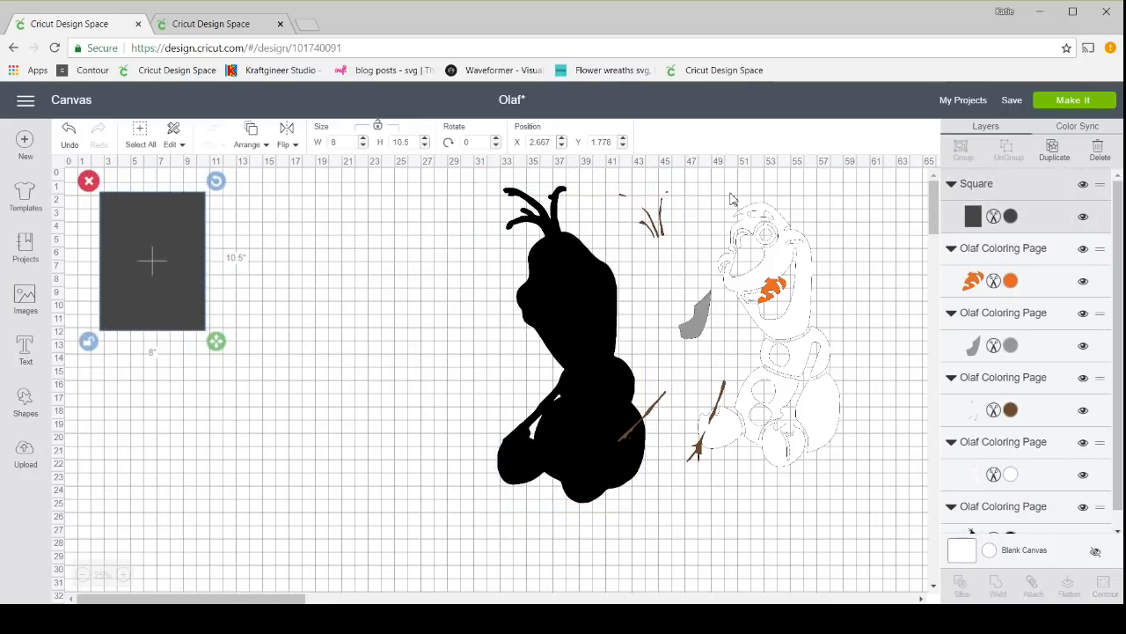
# Duplicate the 8 by 10.5 inch rectangle repeatedly to build a stack of copies
pyautogui.click(1055, 151)
pyautogui.click(1055, 152)
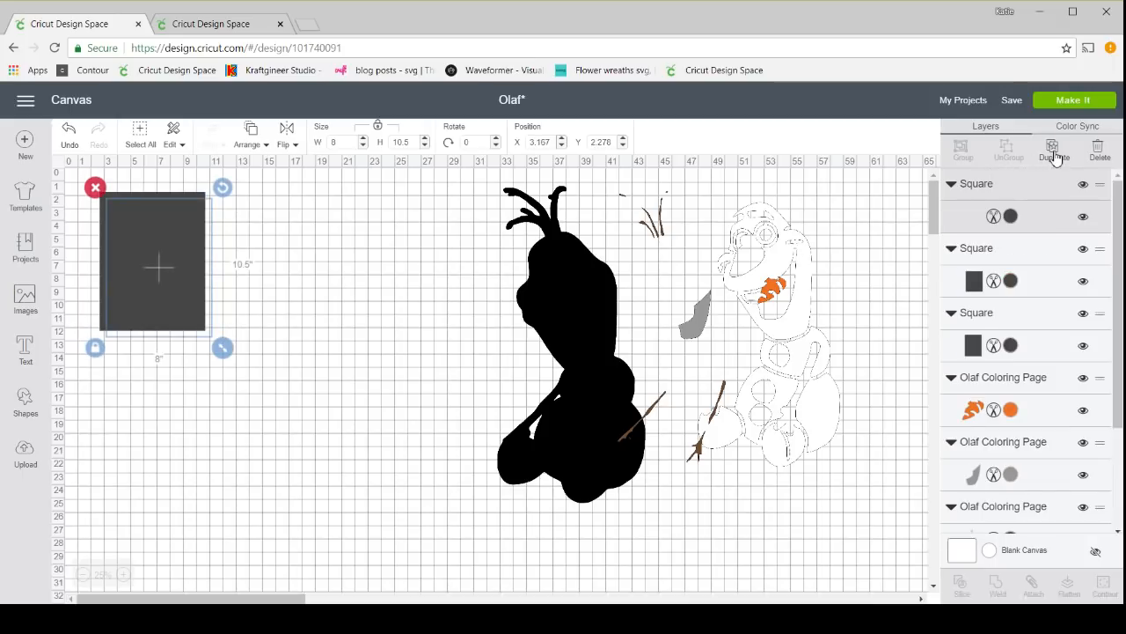
pyautogui.click(1055, 151)
pyautogui.click(1055, 152)
pyautogui.click(1056, 152)
pyautogui.click(1055, 152)
pyautogui.click(1055, 151)
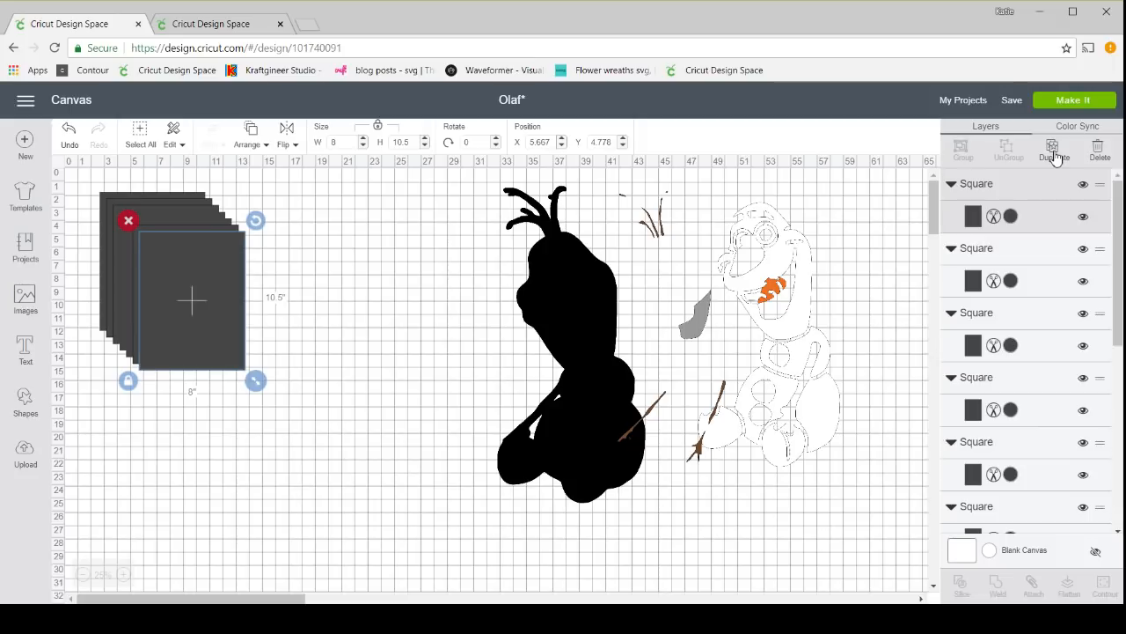
pyautogui.click(1055, 152)
# Place one rectangle over the silhouette's head, send it to the back, and align the silhouette with the rectangle's left edge
pyautogui.moveTo(583, 348); pyautogui.dragTo(510, 362)
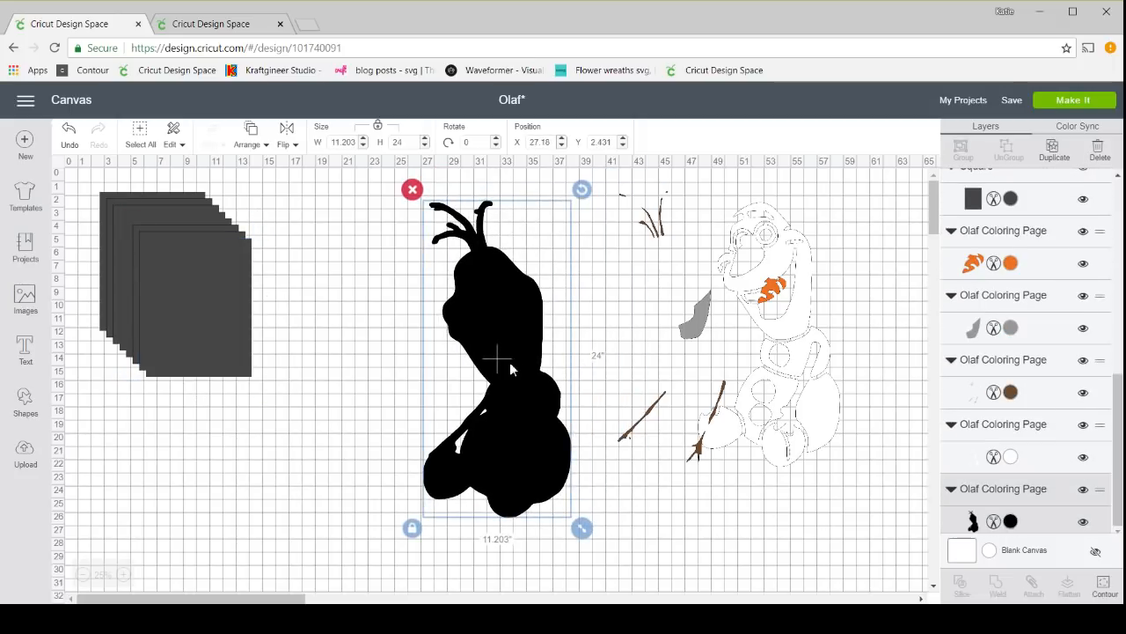
pyautogui.moveTo(188, 313); pyautogui.dragTo(482, 278)
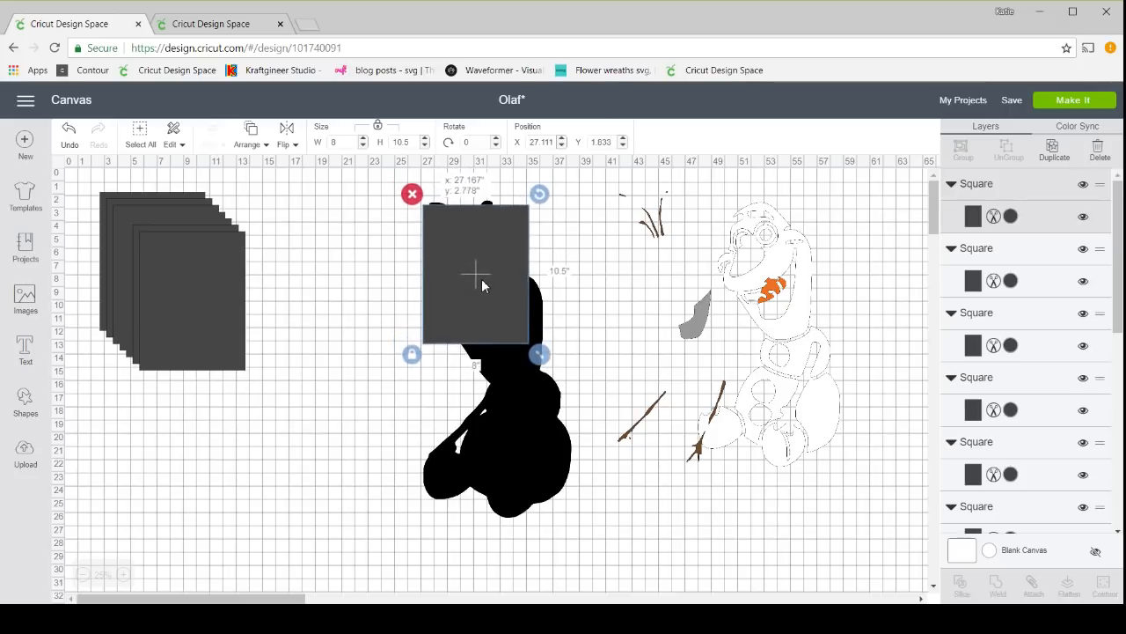
pyautogui.click(260, 146)
pyautogui.click(263, 172)
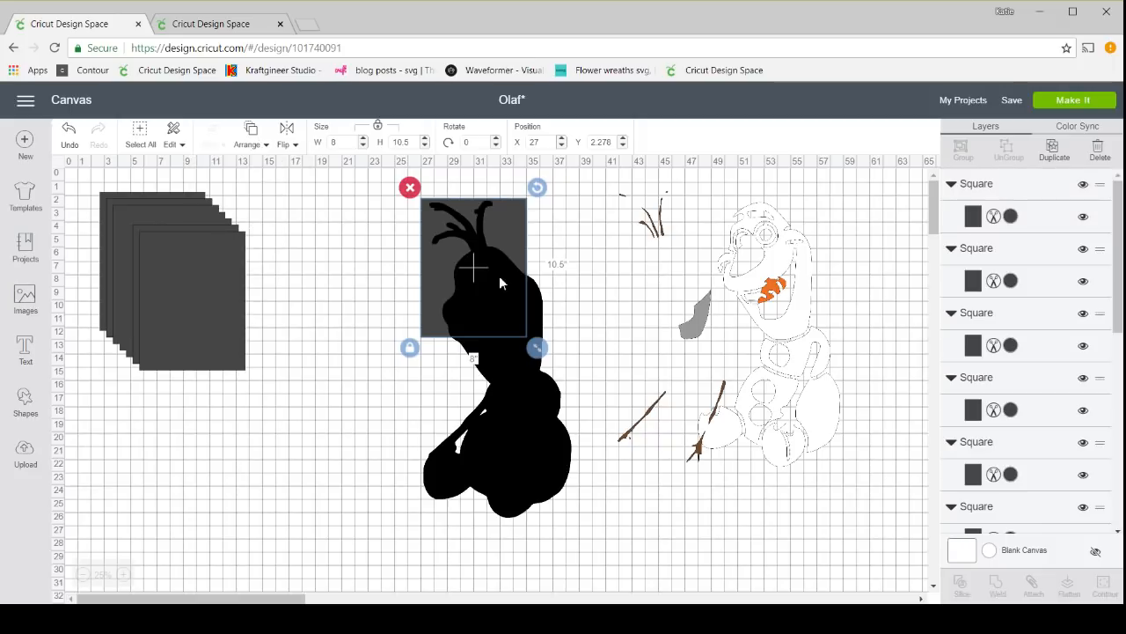
pyautogui.click(426, 333)
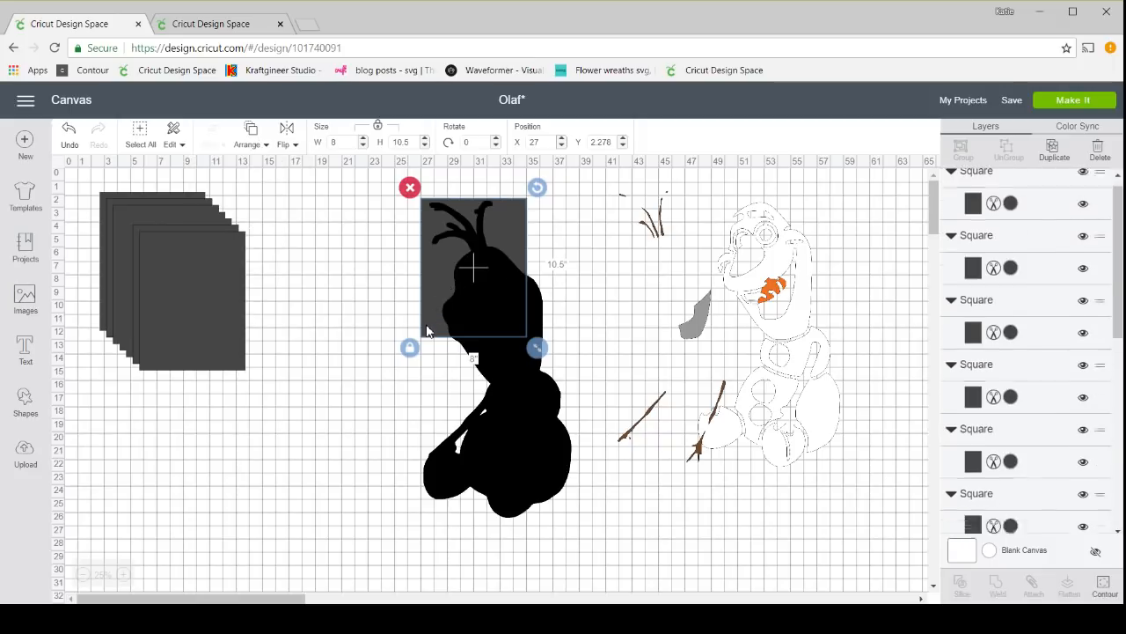
pyautogui.moveTo(426, 333); pyautogui.dragTo(424, 333)
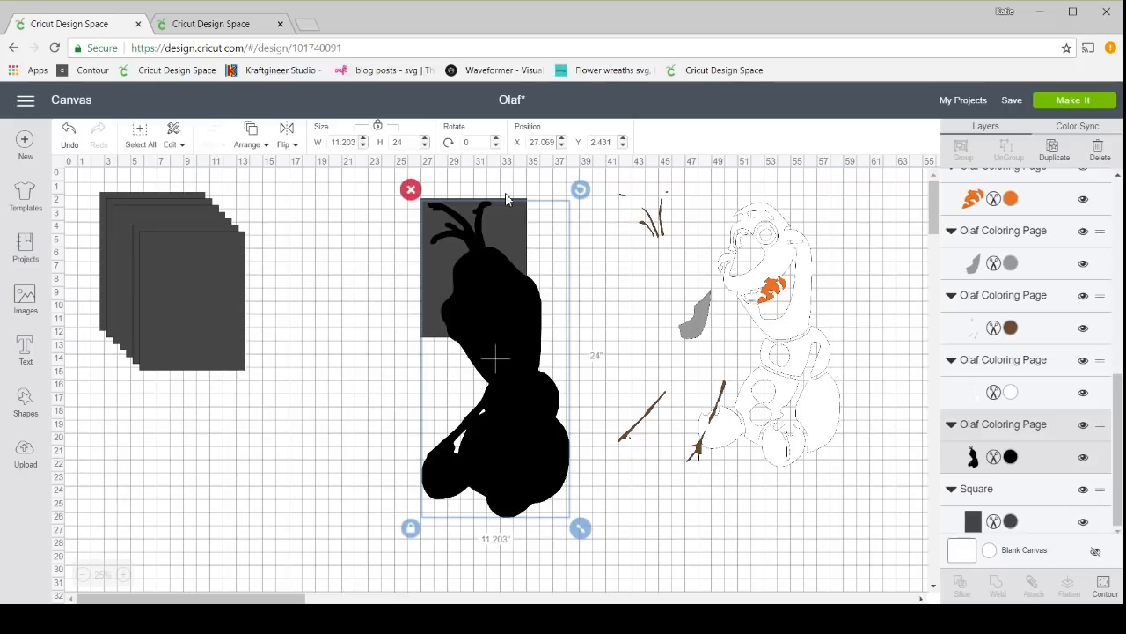
# Select the silhouette together with the rectangle behind its head and slice them
pyautogui.click(322, 255)
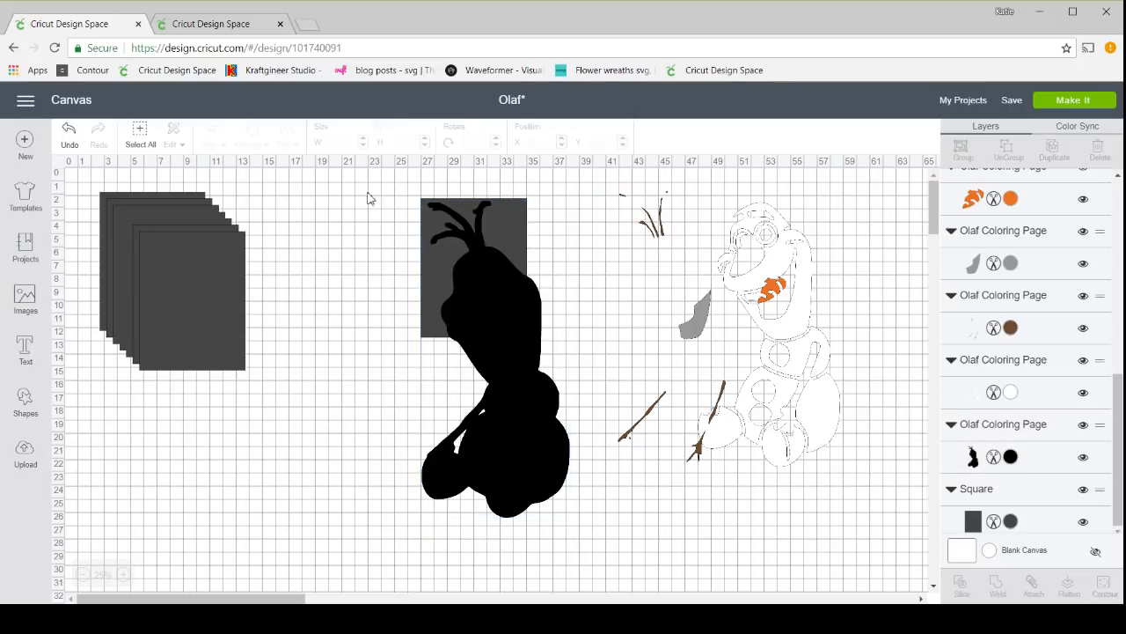
pyautogui.moveTo(366, 192); pyautogui.dragTo(505, 324)
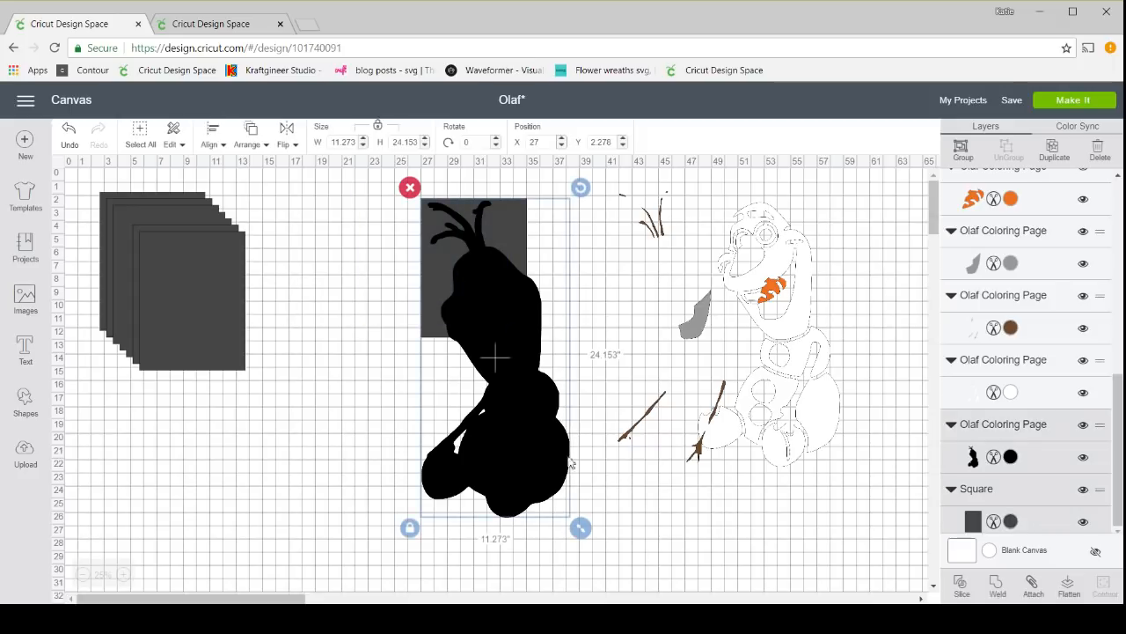
pyautogui.click(966, 593)
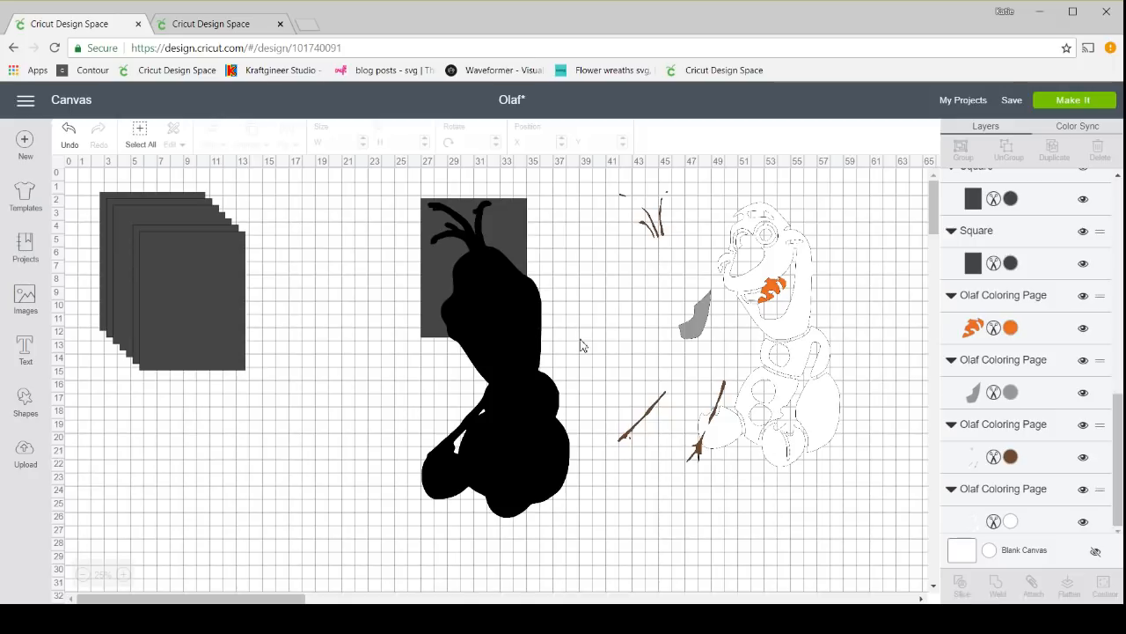
# Move the cut black head piece aside and delete the two leftover grey slice results
pyautogui.moveTo(453, 271); pyautogui.dragTo(337, 373)
pyautogui.click(465, 282)
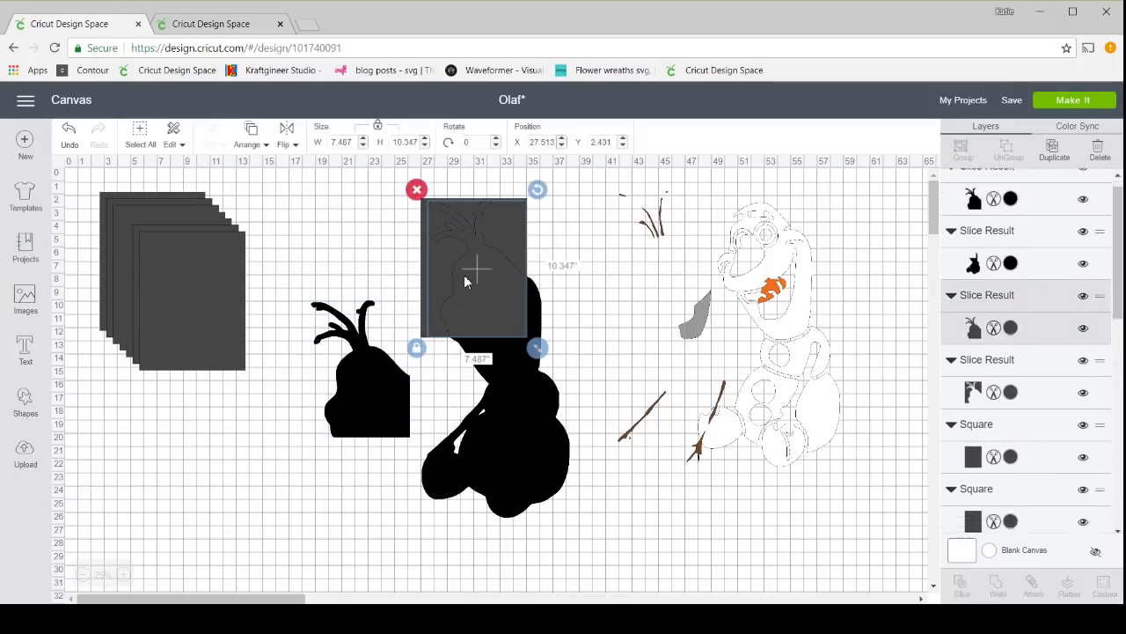
pyautogui.press('Delete')
pyautogui.click(446, 276)
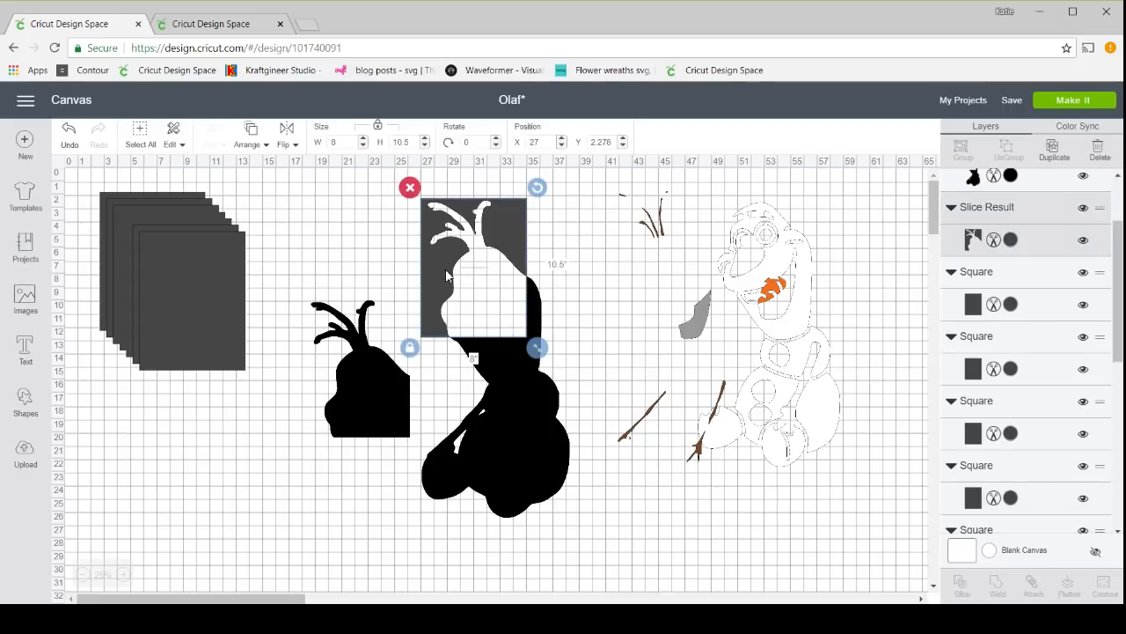
pyautogui.press('Delete')
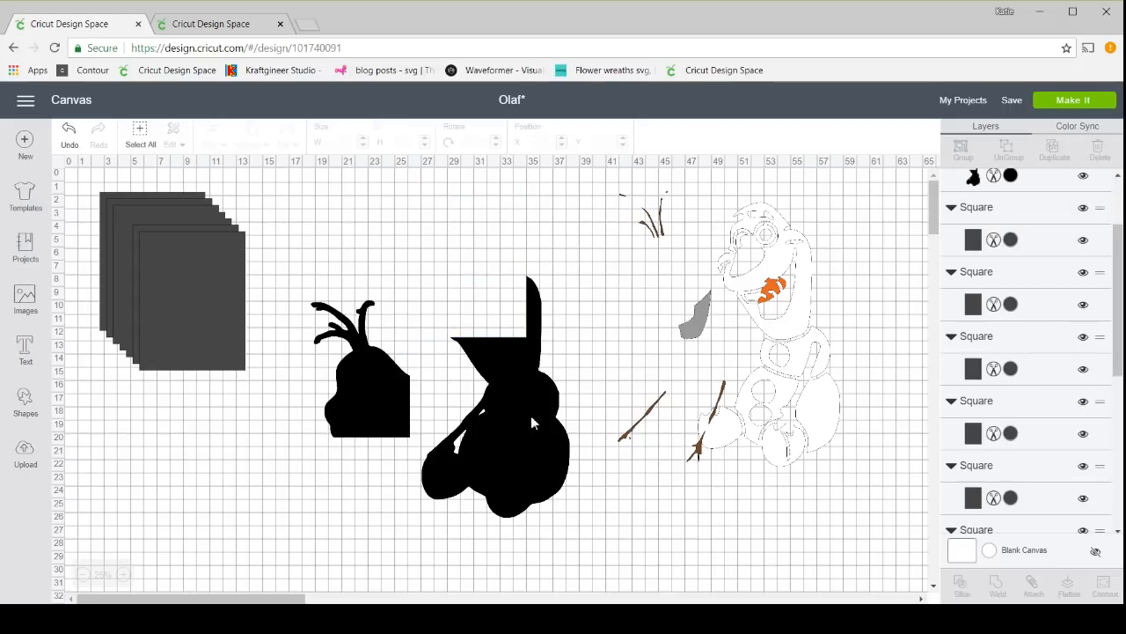
# Move the cut head piece beside the white outline and place the remaining body silhouette in the cleared canvas area
pyautogui.moveTo(530, 415); pyautogui.dragTo(320, 463)
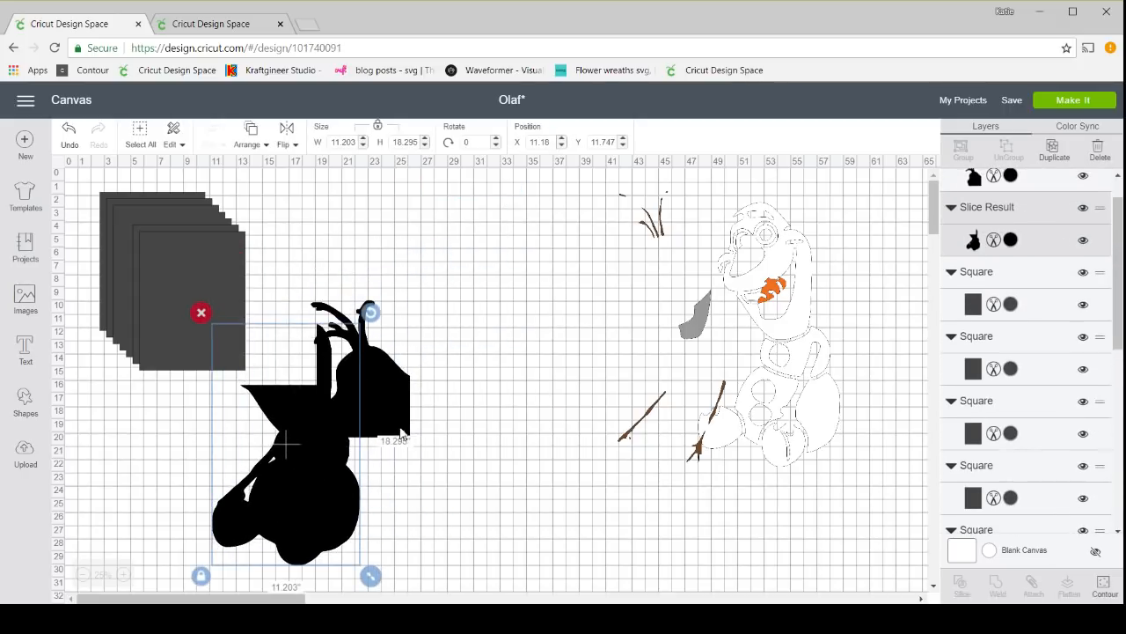
pyautogui.moveTo(393, 395); pyautogui.dragTo(593, 270)
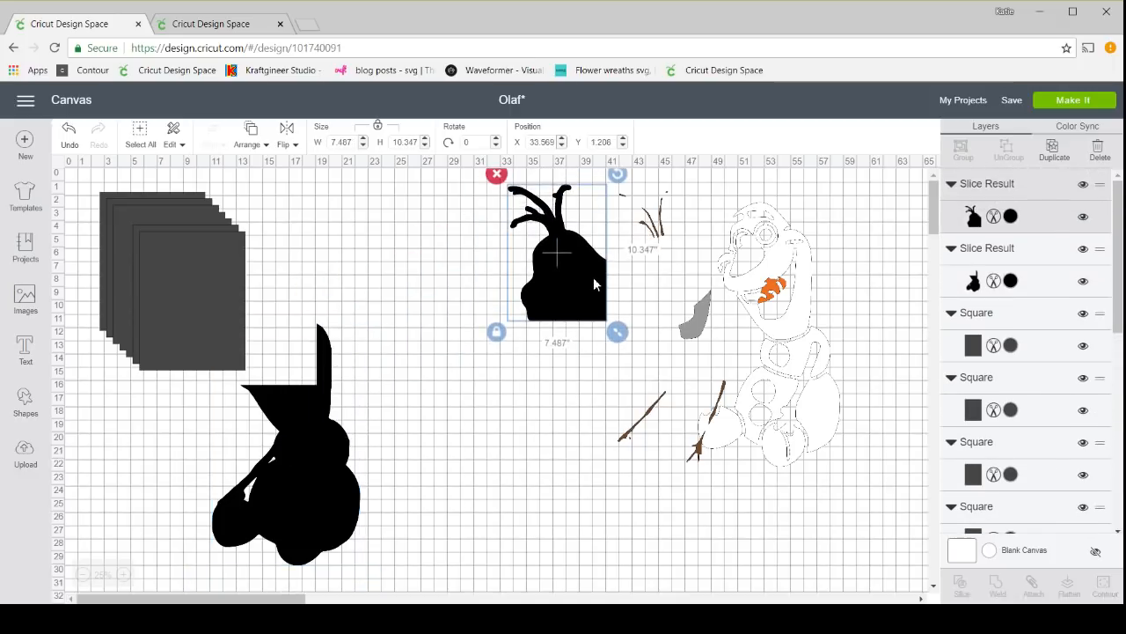
pyautogui.moveTo(331, 480); pyautogui.dragTo(399, 436)
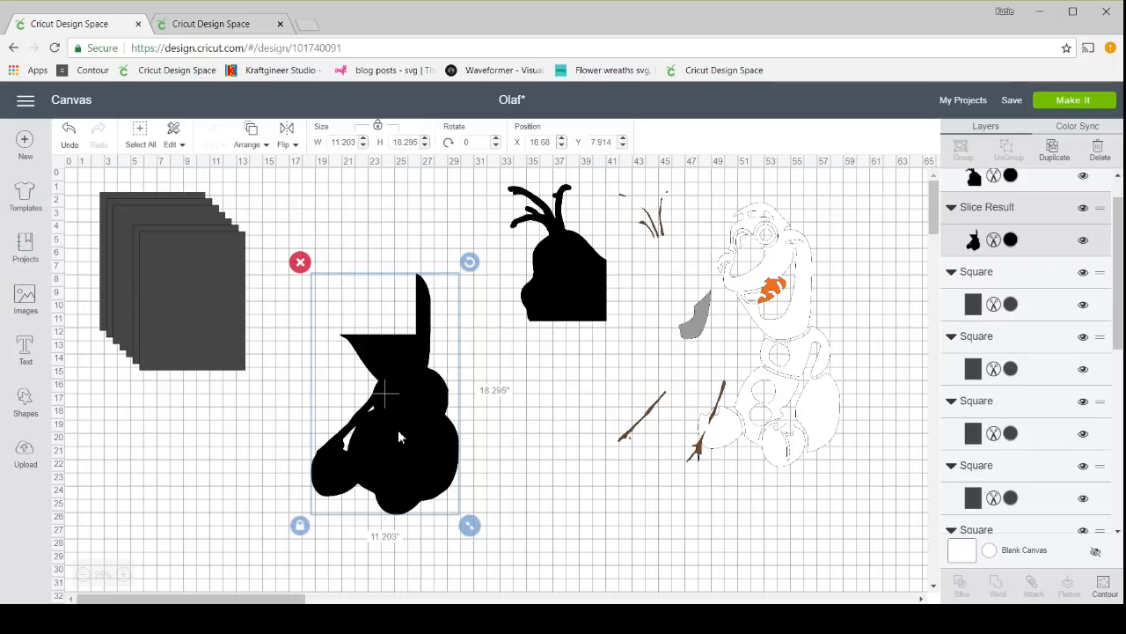
# Place a rectangle over the body silhouette's upper part, rotate it 90 degrees, line up the silhouette's top with it, and slice them
pyautogui.moveTo(174, 350); pyautogui.dragTo(380, 394)
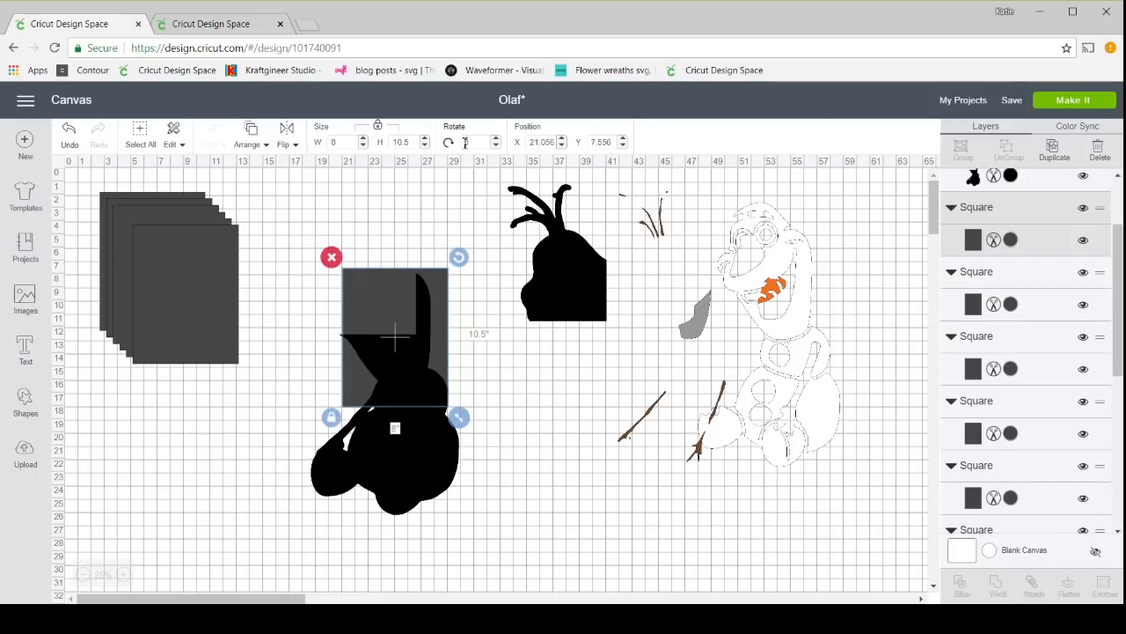
pyautogui.press('Return')
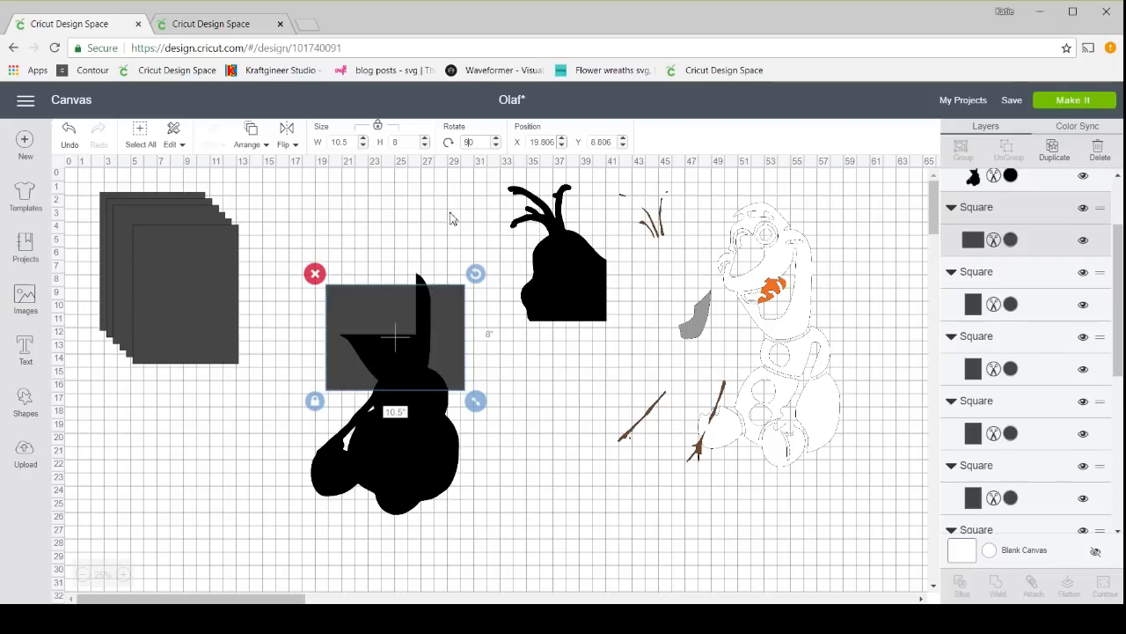
pyautogui.moveTo(451, 335); pyautogui.dragTo(448, 344)
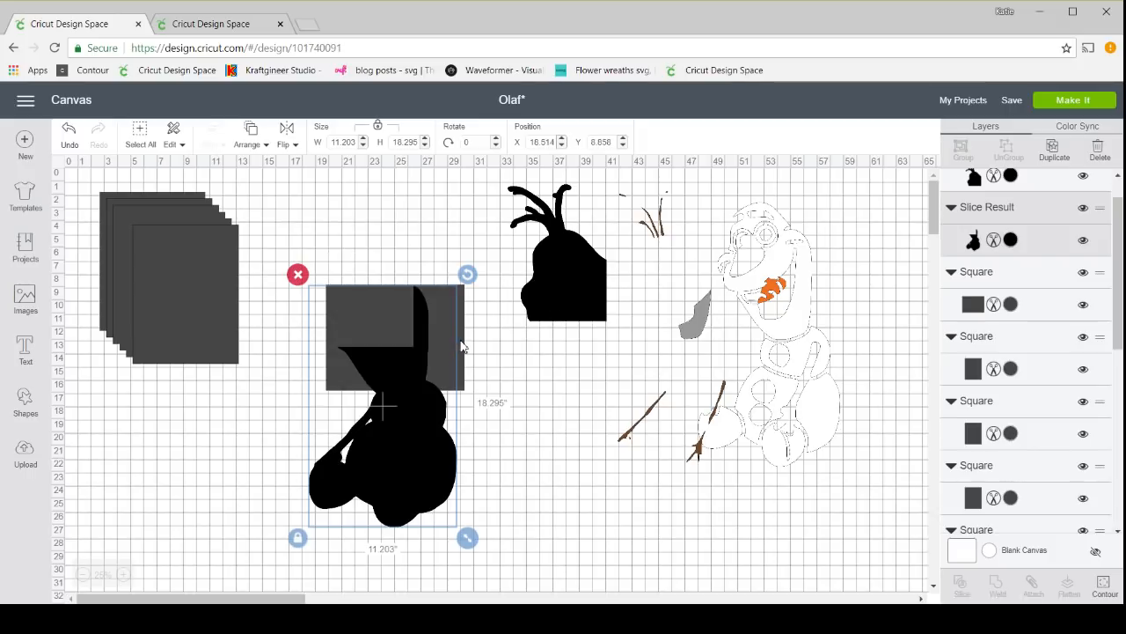
pyautogui.keyDown('shift'); pyautogui.click(463, 346); pyautogui.keyUp('shift')
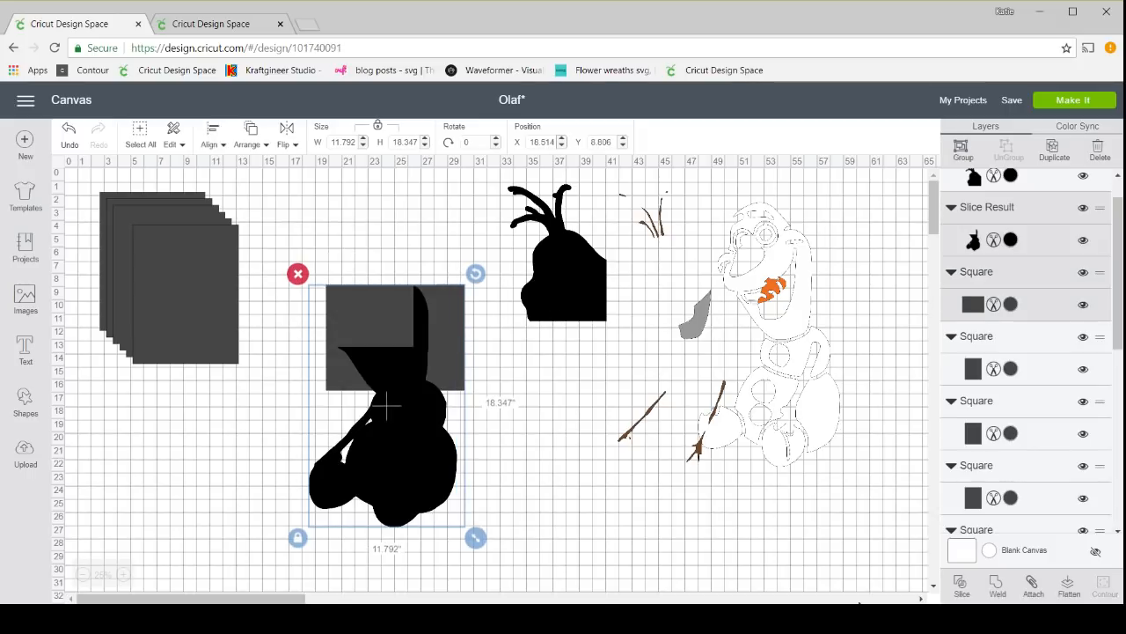
pyautogui.click(965, 589)
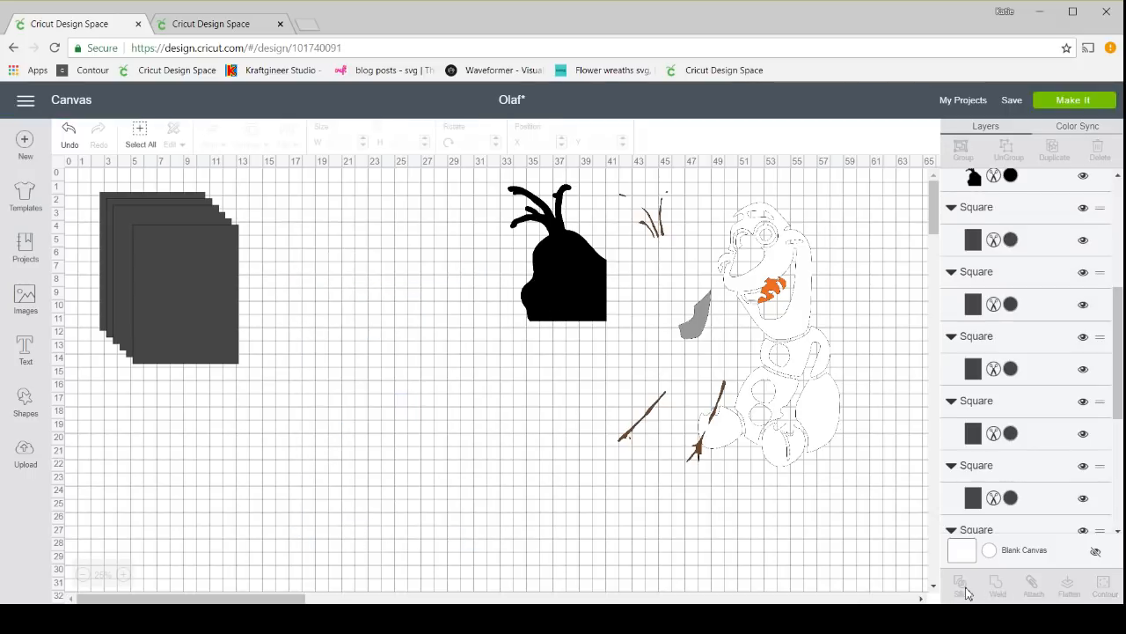
# Delete the two grey slice leftovers and fit the cut black neck piece around the head piece
pyautogui.click(440, 317)
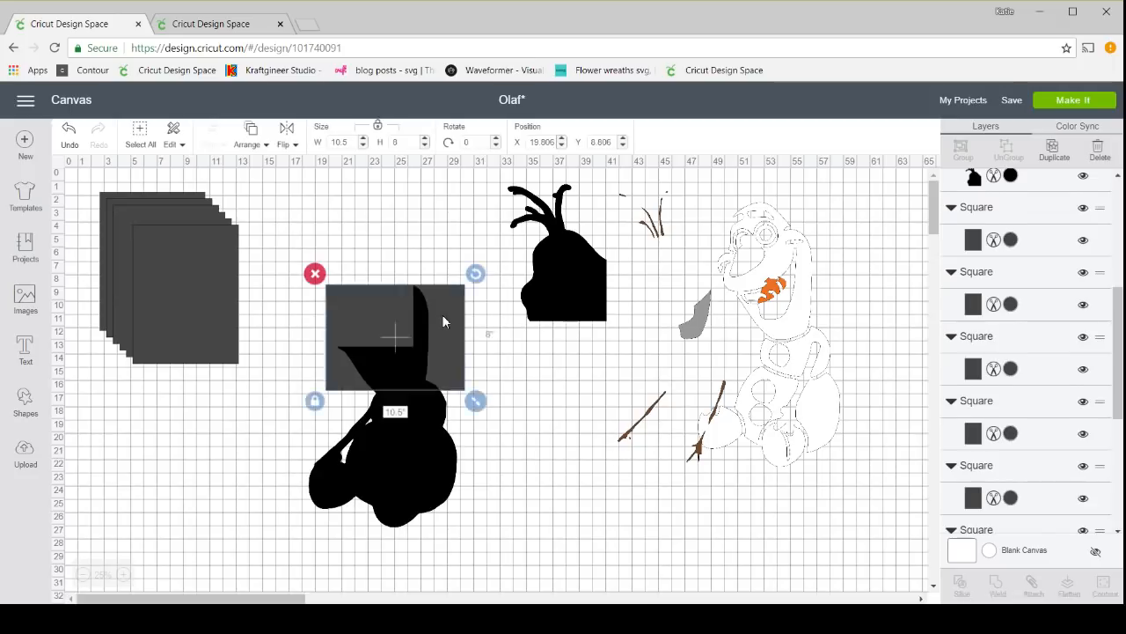
pyautogui.press('Delete')
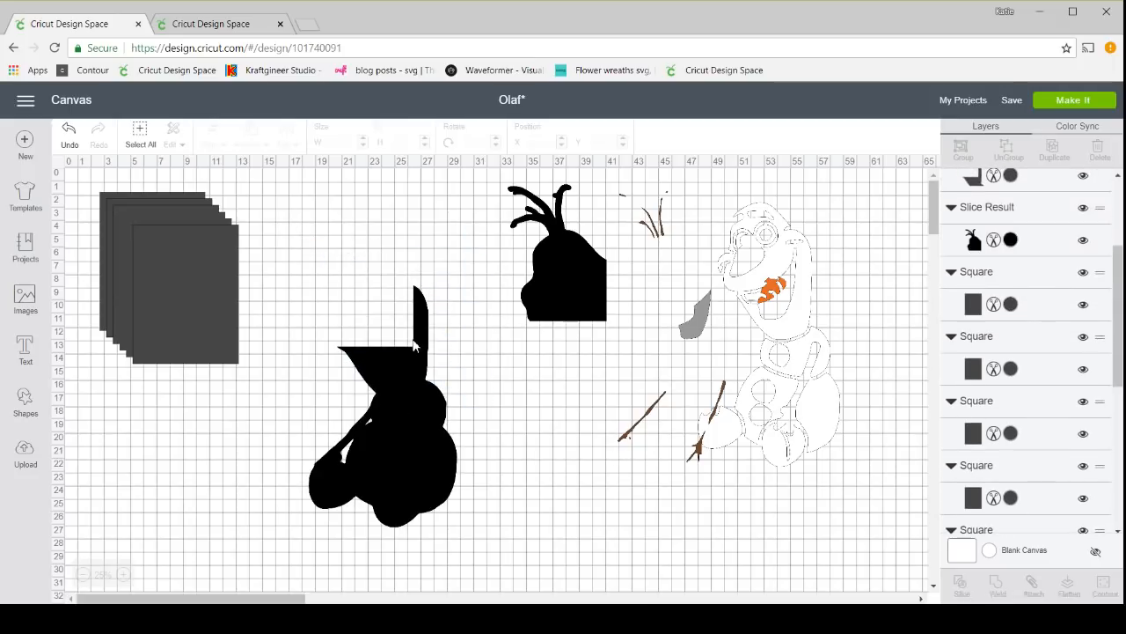
pyautogui.moveTo(414, 346); pyautogui.dragTo(611, 322)
pyautogui.moveTo(366, 350); pyautogui.dragTo(348, 326)
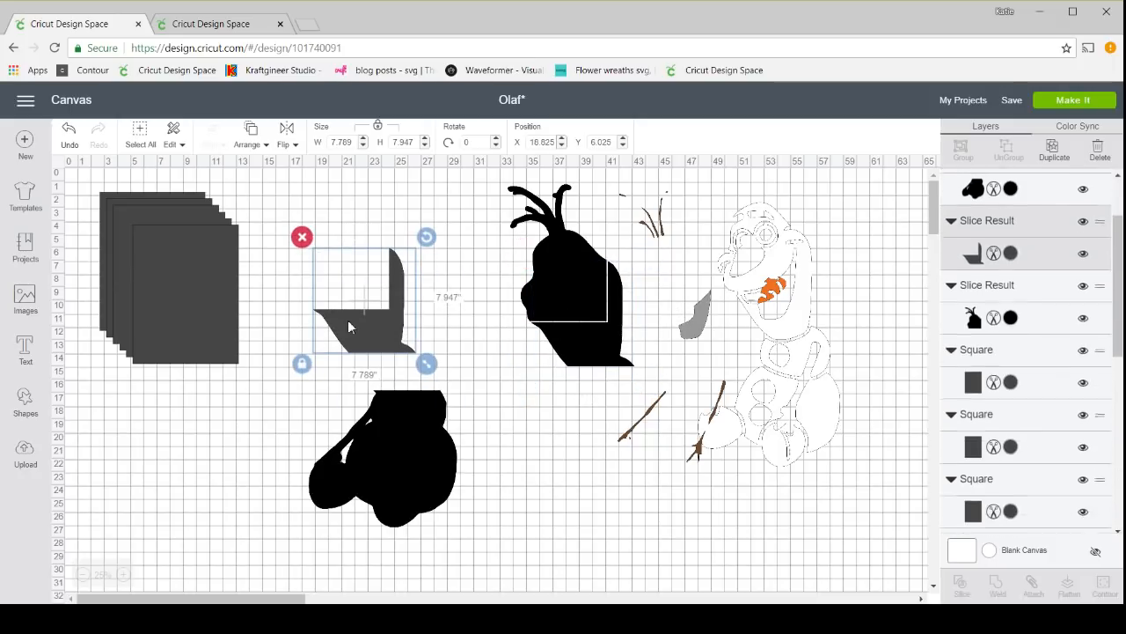
pyautogui.press('Delete')
# Position an upright 8 by 10.5 inch rectangle over the left part of the lower body and slice the two
pyautogui.moveTo(427, 423); pyautogui.dragTo(411, 313)
pyautogui.moveTo(225, 330); pyautogui.dragTo(335, 372)
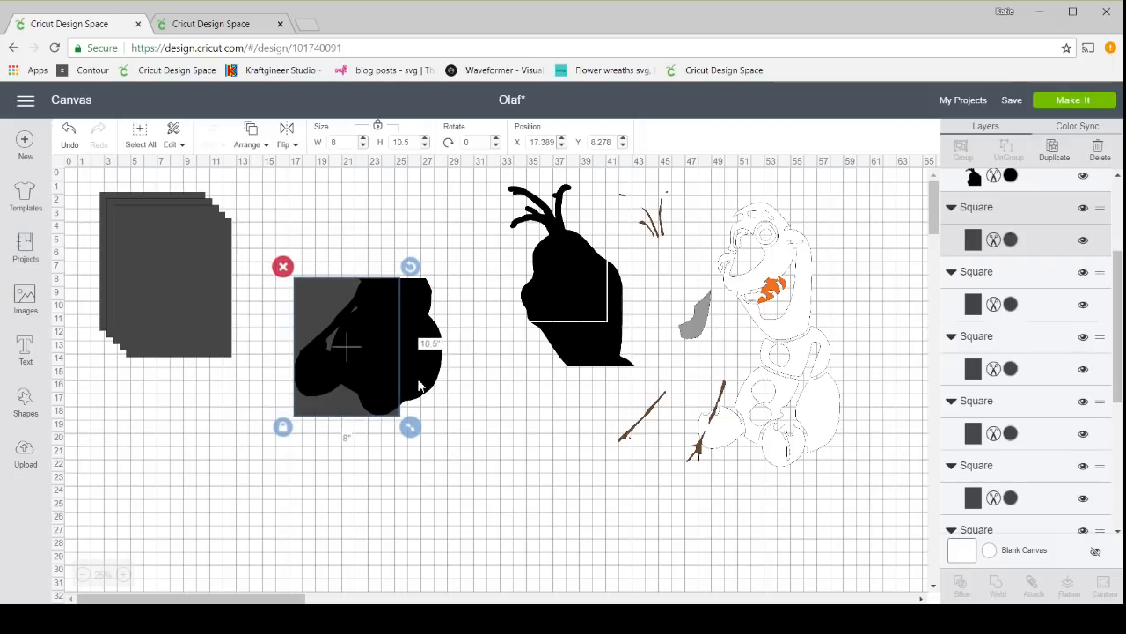
pyautogui.keyDown('shift'); pyautogui.click(420, 385); pyautogui.keyUp('shift')
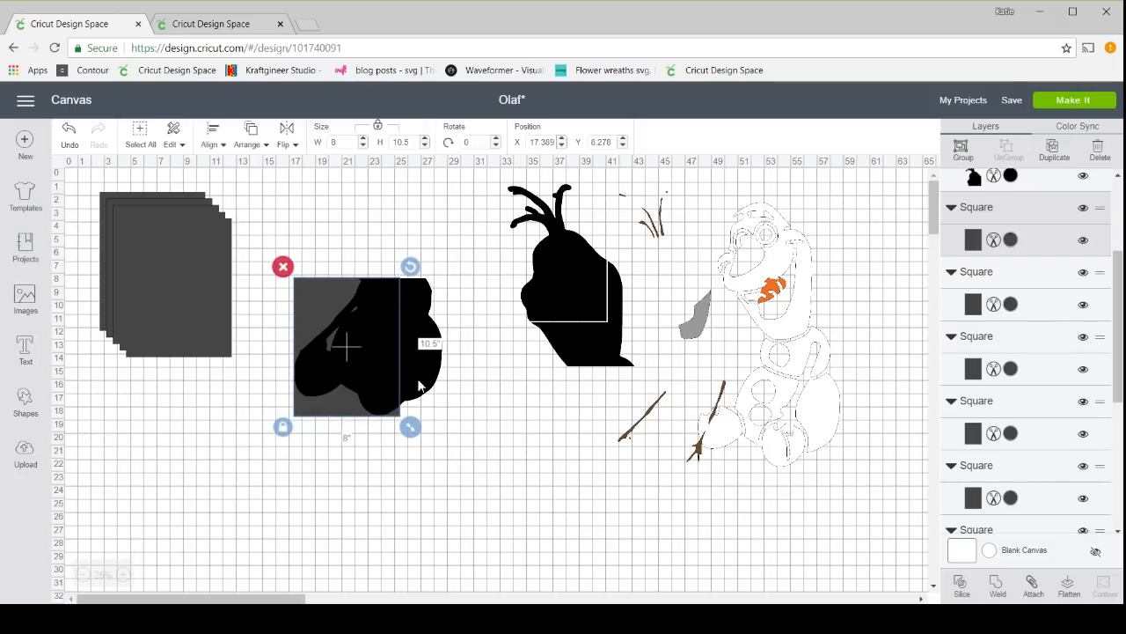
pyautogui.click(960, 588)
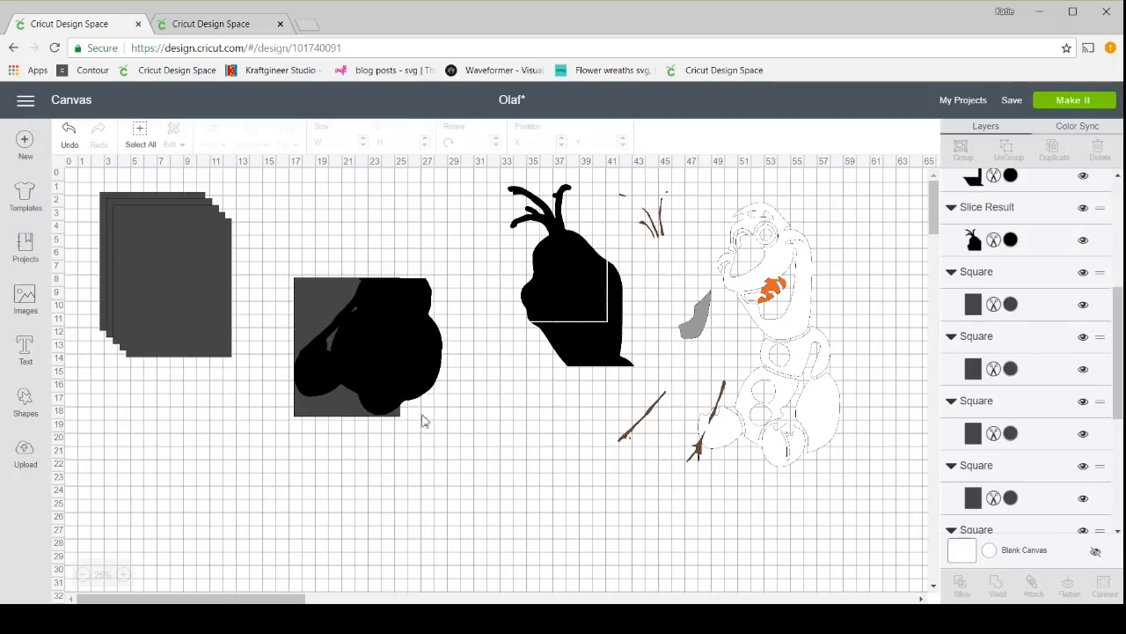
# Delete the two grey slice leftovers and arrange both black lower body pieces side by side beneath the neck piece
pyautogui.moveTo(363, 365); pyautogui.dragTo(291, 488)
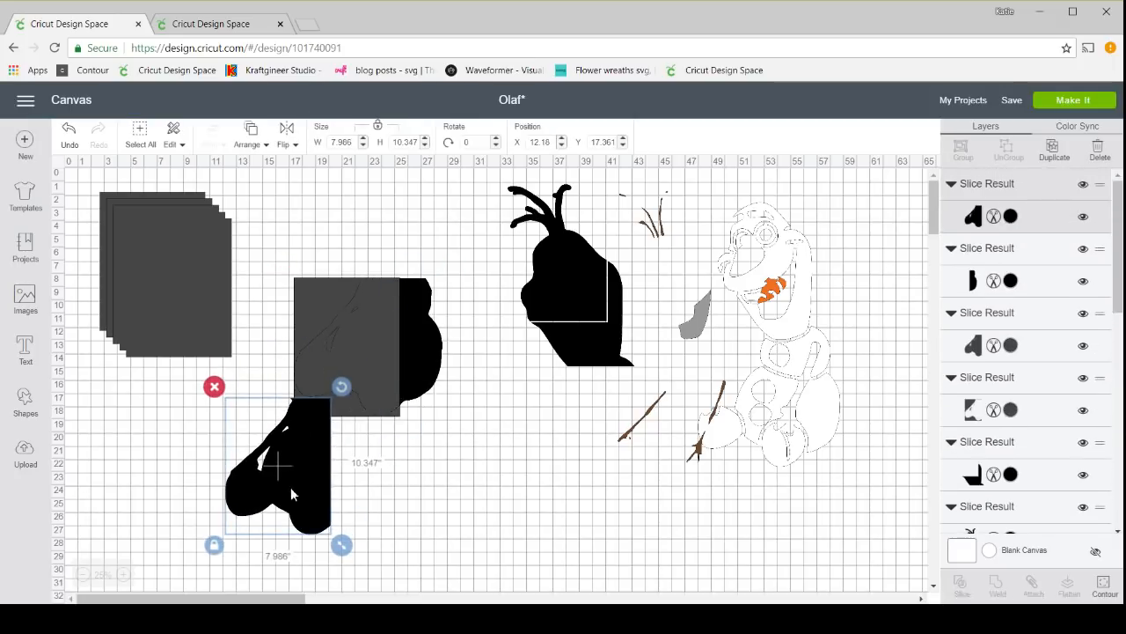
pyautogui.moveTo(380, 312); pyautogui.dragTo(303, 241)
pyautogui.press('Delete')
pyautogui.press('Delete')
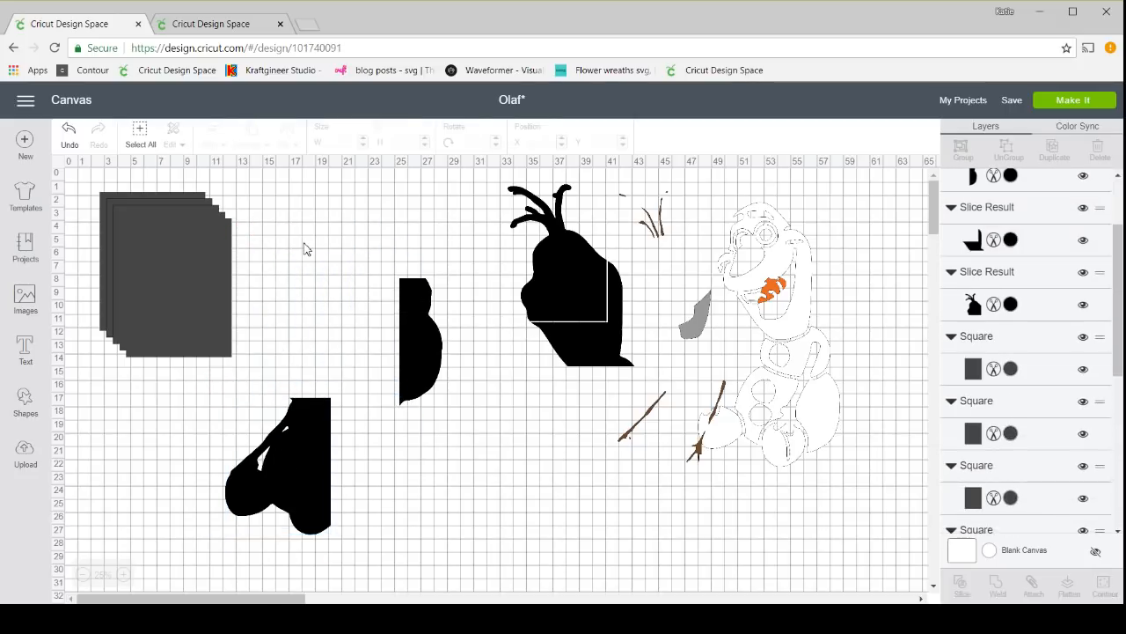
pyautogui.moveTo(293, 467); pyautogui.dragTo(568, 444)
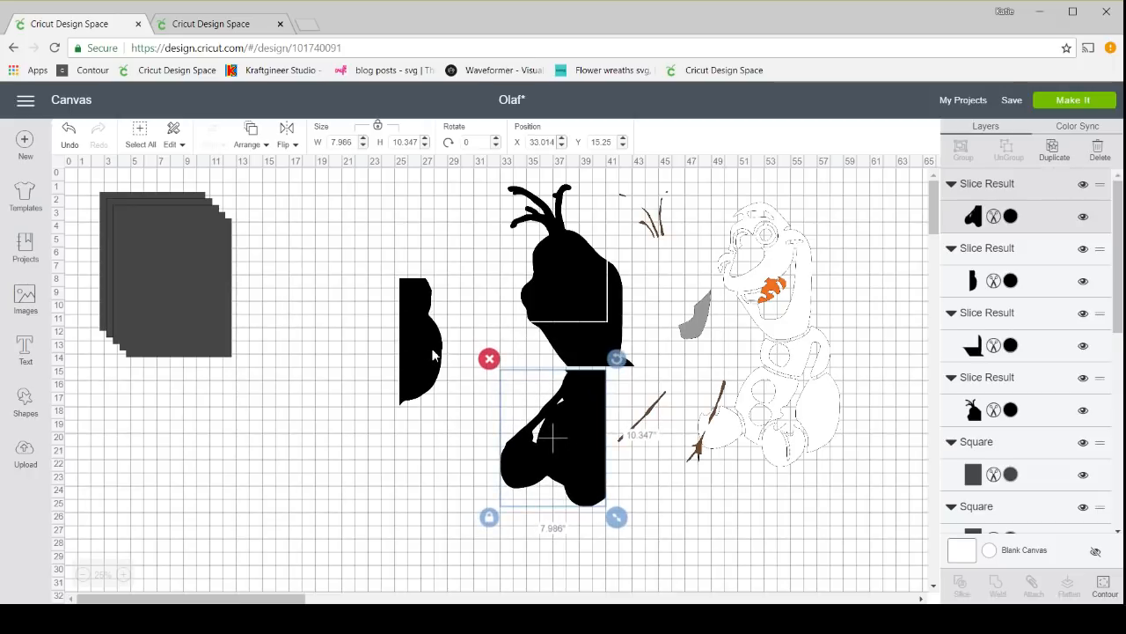
pyautogui.moveTo(433, 355); pyautogui.dragTo(405, 479)
# Move the brown twig layer to the empty area between the rectangles and the black pieces, and duplicate it twice
pyautogui.click(691, 455)
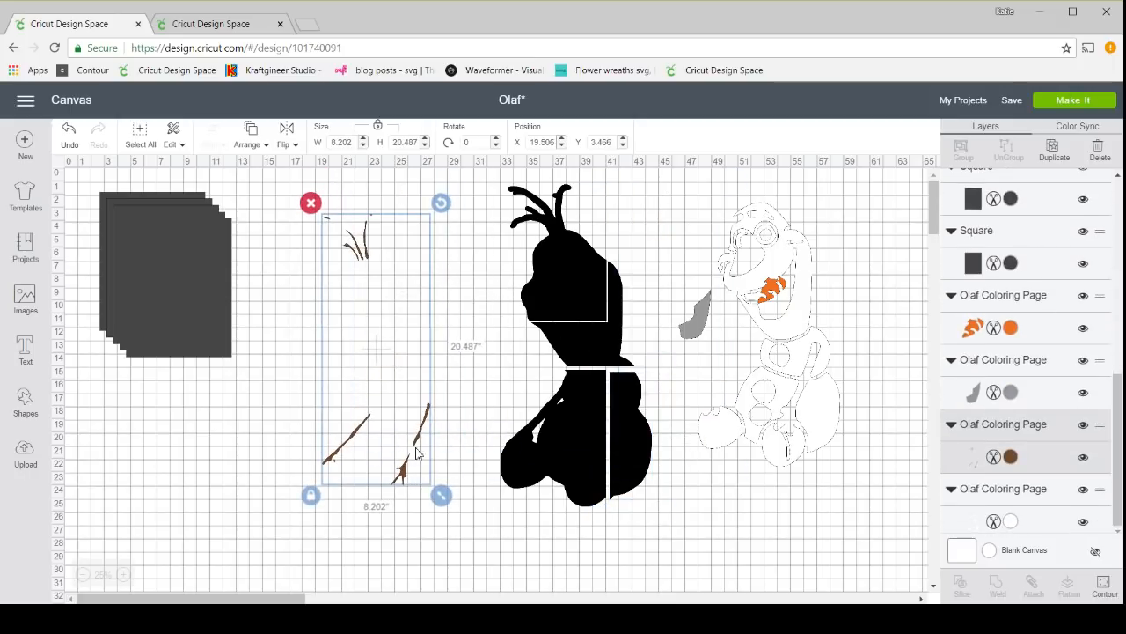
pyautogui.moveTo(413, 468); pyautogui.dragTo(356, 482)
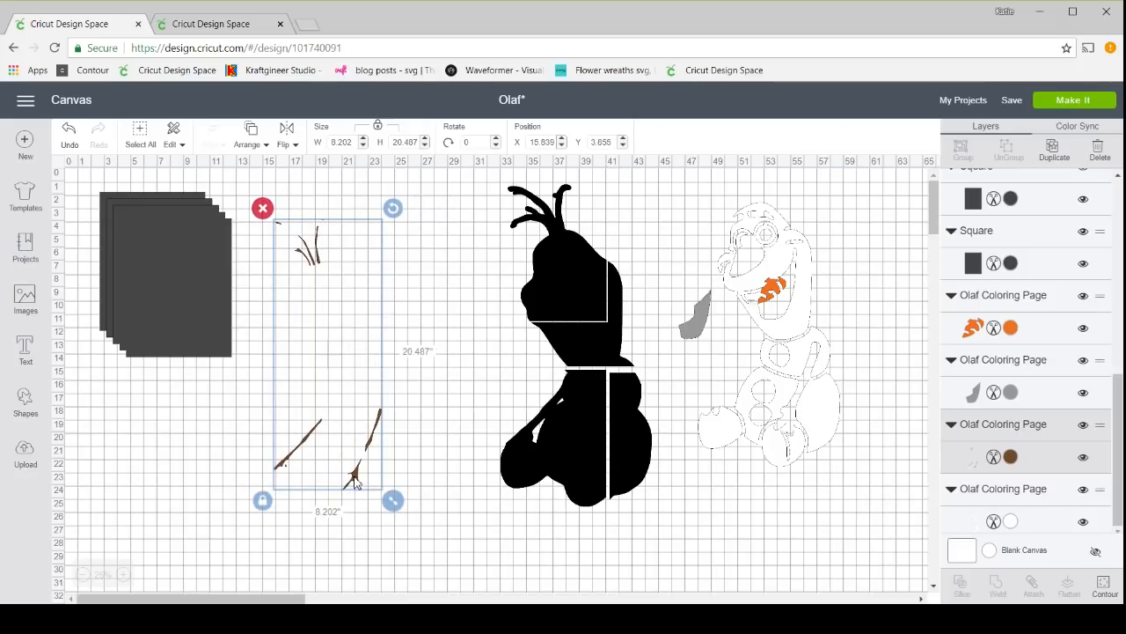
pyautogui.click(1054, 152)
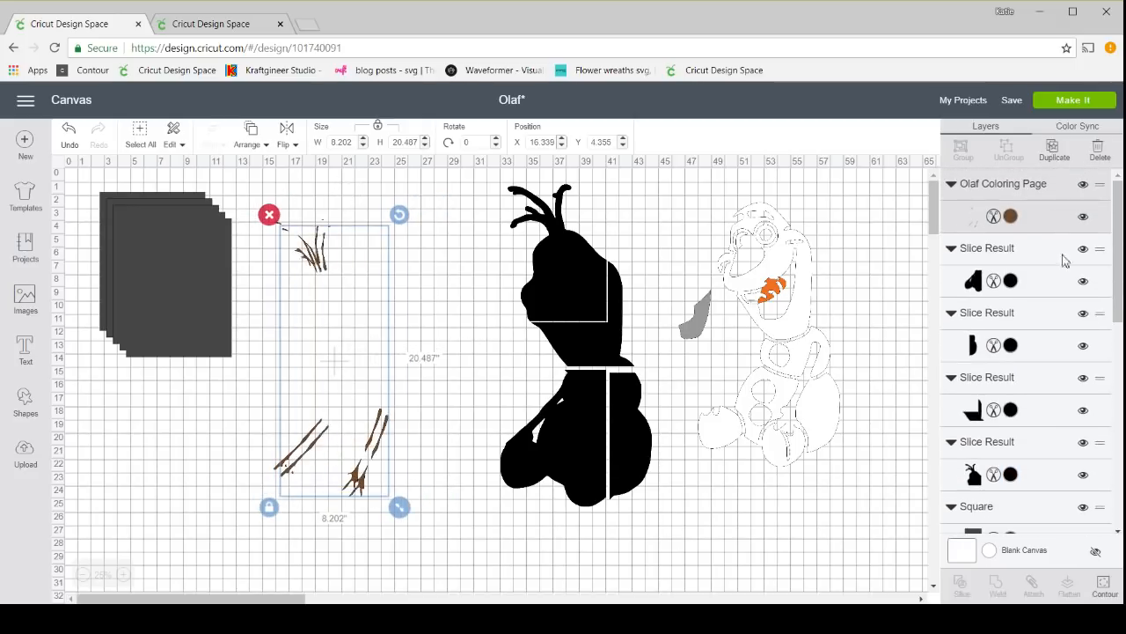
pyautogui.click(1054, 150)
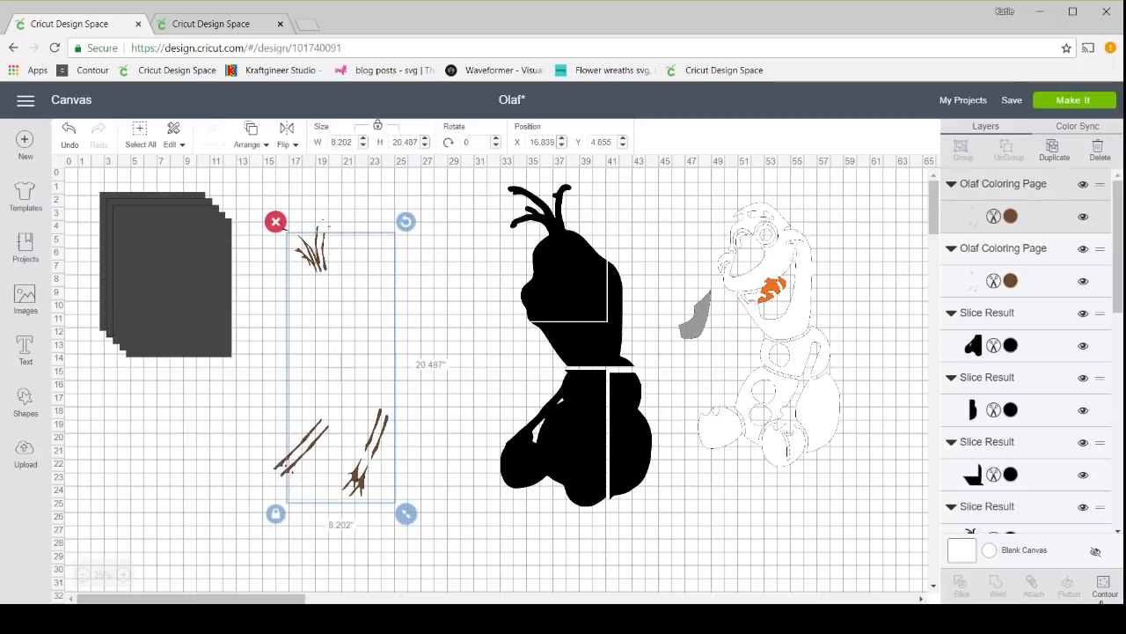
# Hide the arm contours on the newest brown copy, keeping only the hair twigs
pyautogui.click(1105, 589)
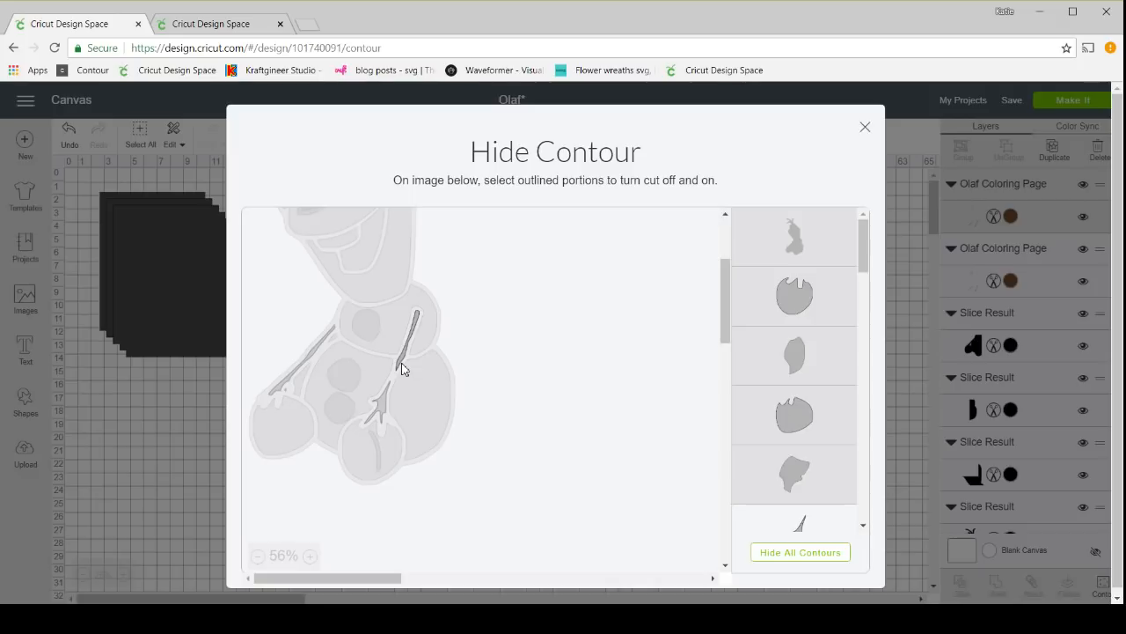
pyautogui.click(284, 390)
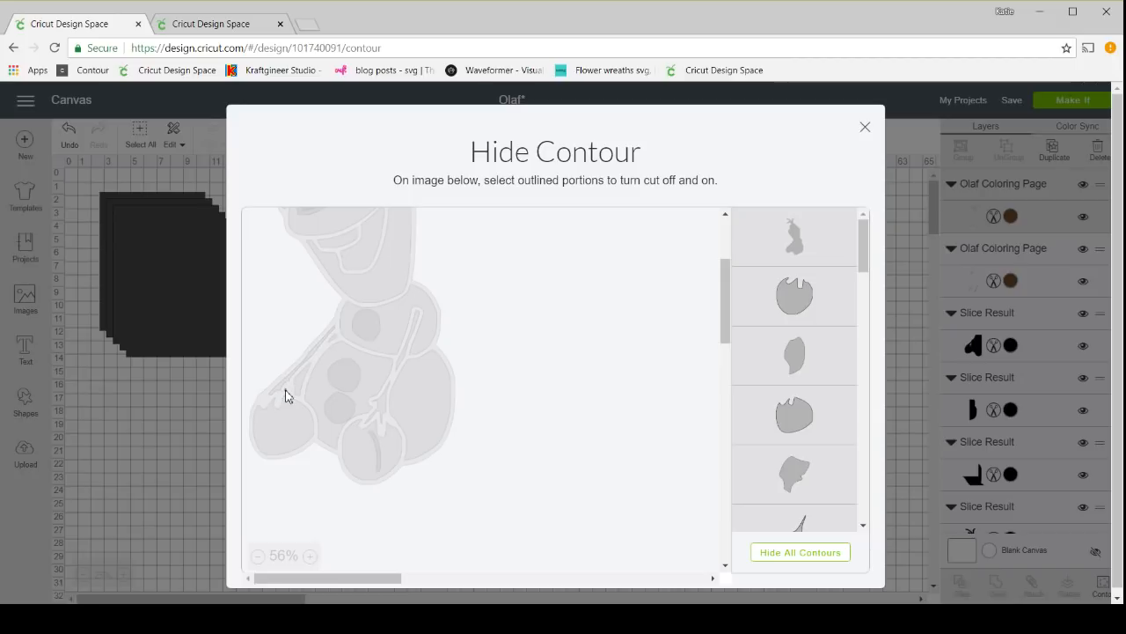
pyautogui.click(865, 131)
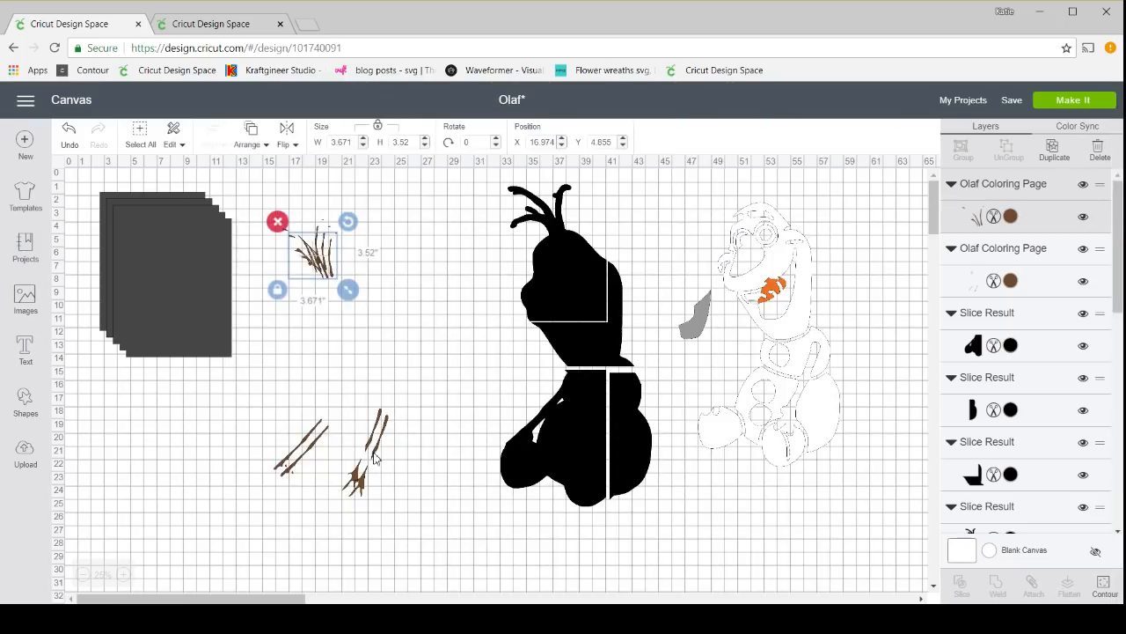
# Move one rectangle below the stack and place the brown hair twigs in its upper left corner
pyautogui.moveTo(318, 270); pyautogui.dragTo(385, 279)
pyautogui.moveTo(200, 307); pyautogui.dragTo(203, 462)
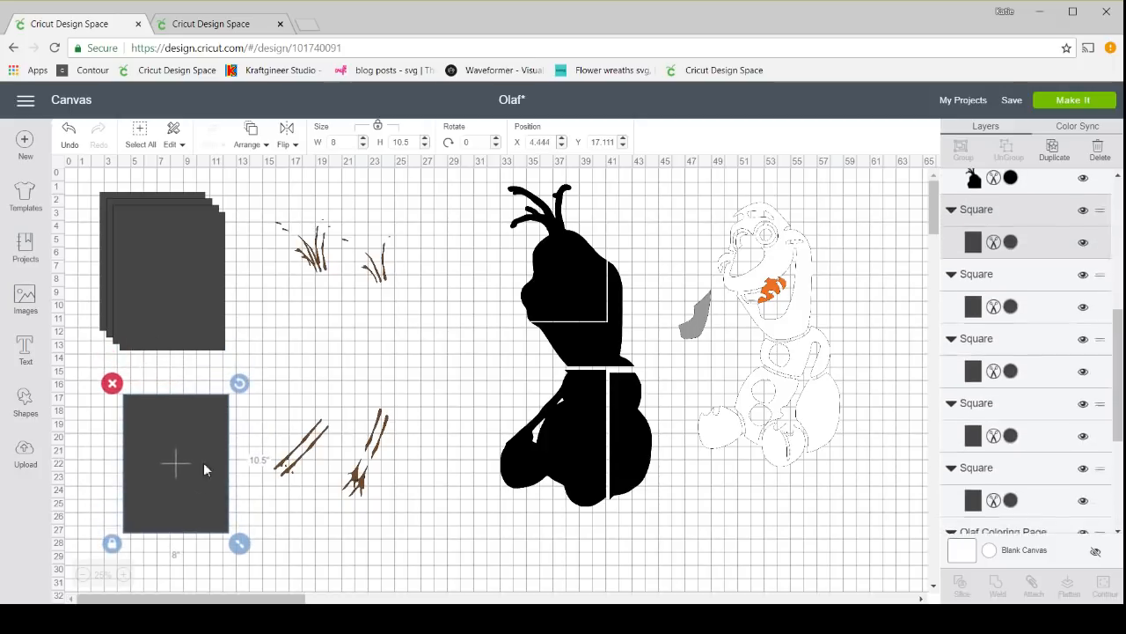
pyautogui.moveTo(385, 280); pyautogui.dragTo(169, 438)
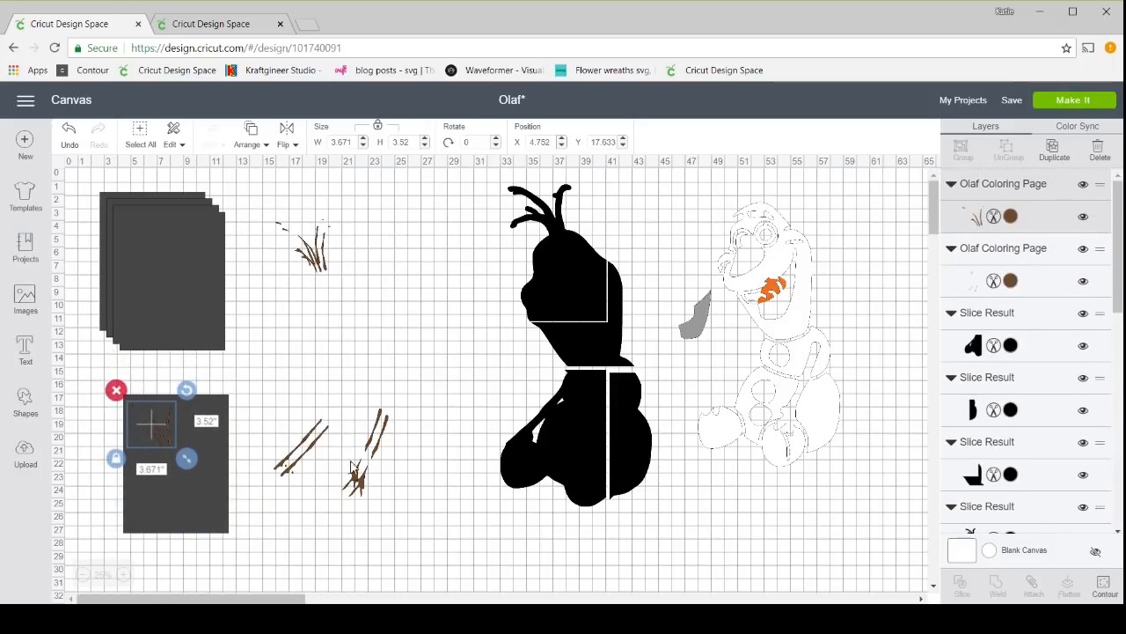
# Hide the hair and left arm contours on the second brown copy, and place its remaining right arm on the rectangle below the hair twigs
pyautogui.moveTo(368, 490); pyautogui.dragTo(464, 490)
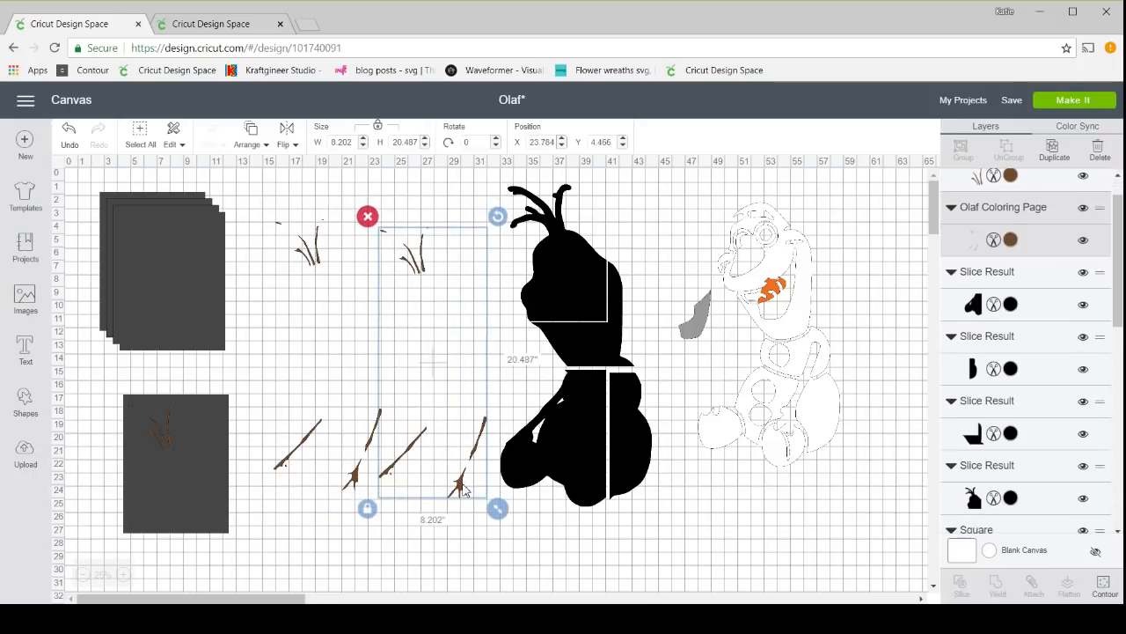
pyautogui.click(1114, 587)
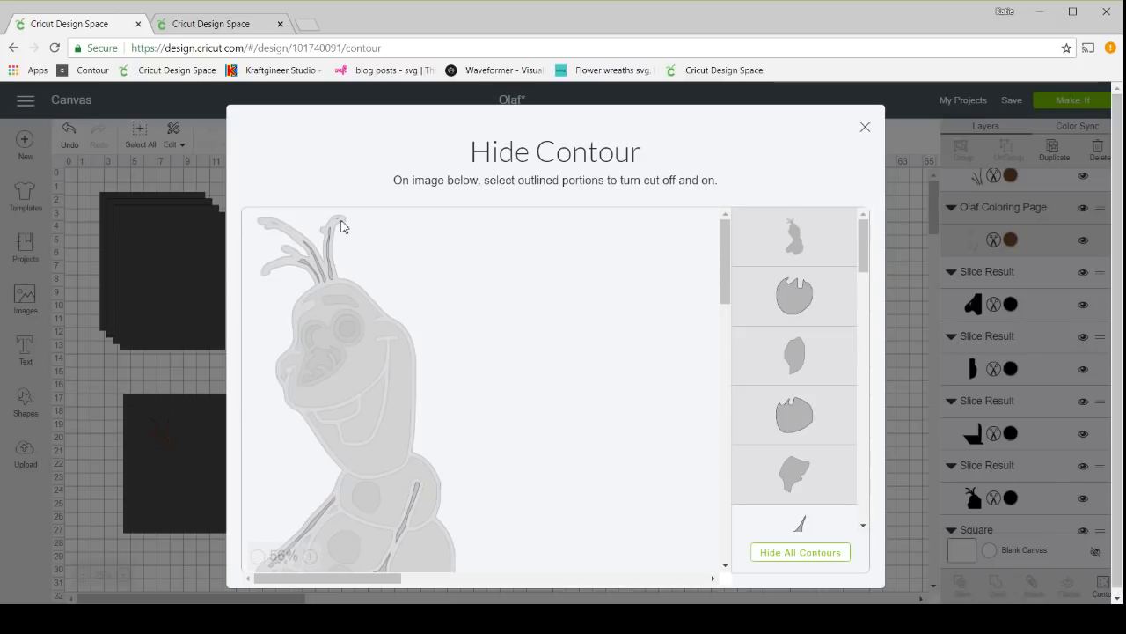
pyautogui.click(308, 269)
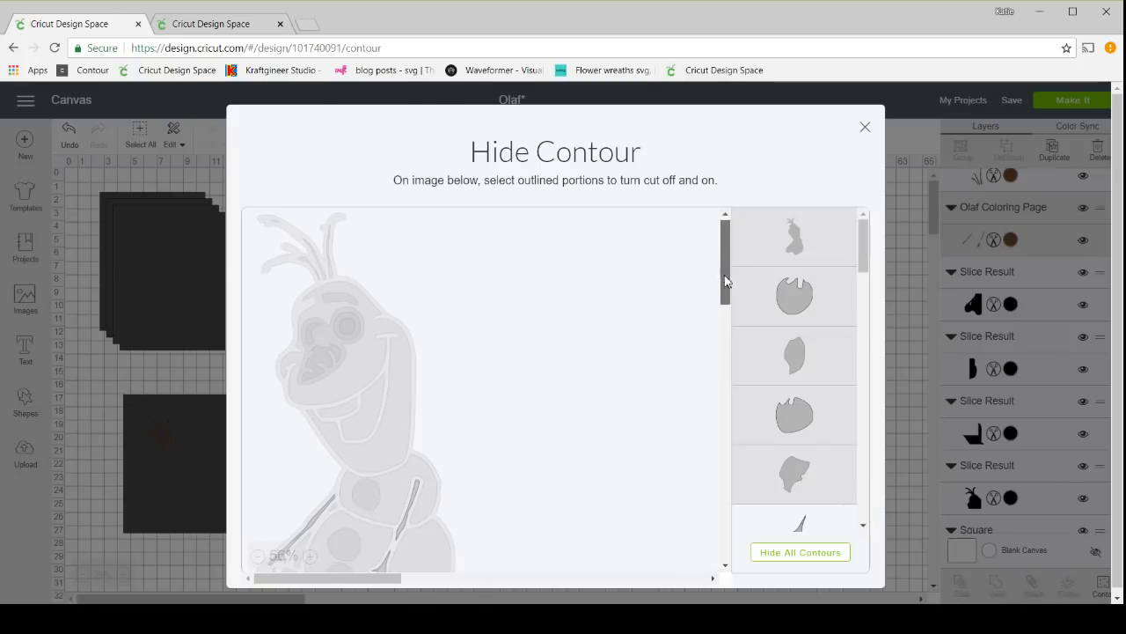
pyautogui.moveTo(727, 255); pyautogui.dragTo(727, 313)
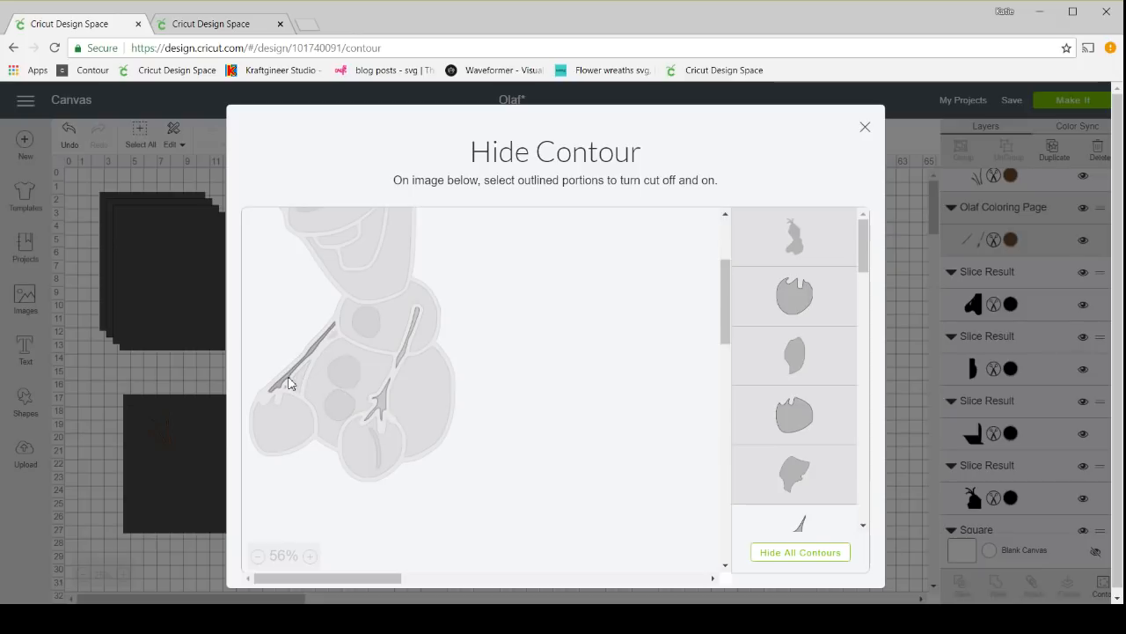
pyautogui.click(289, 385)
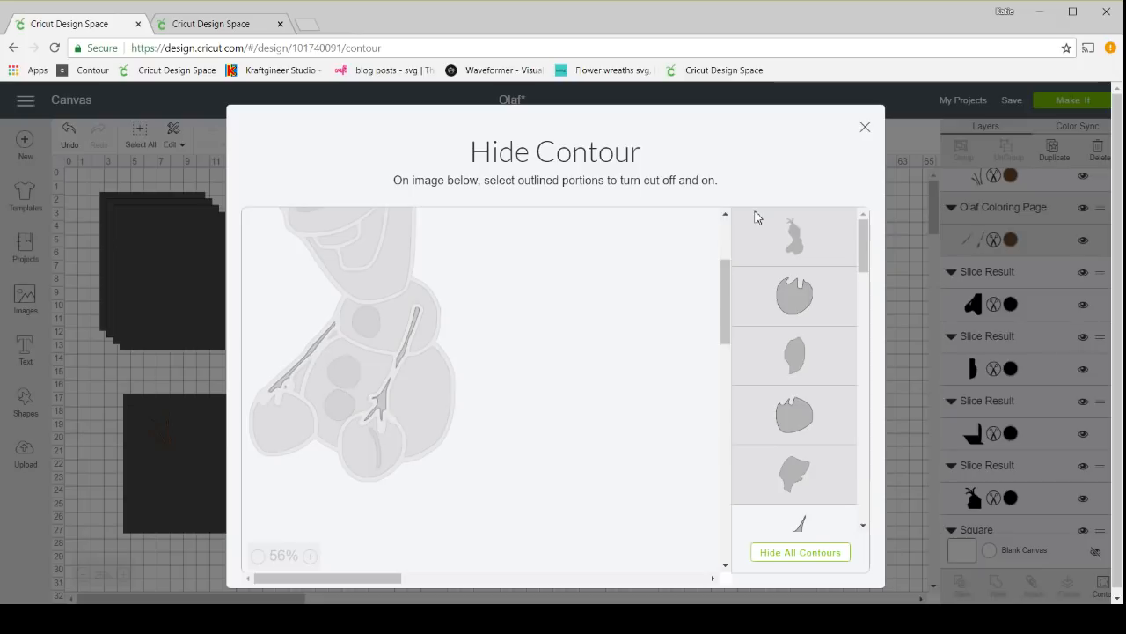
pyautogui.click(289, 384)
pyautogui.click(289, 382)
pyautogui.click(287, 388)
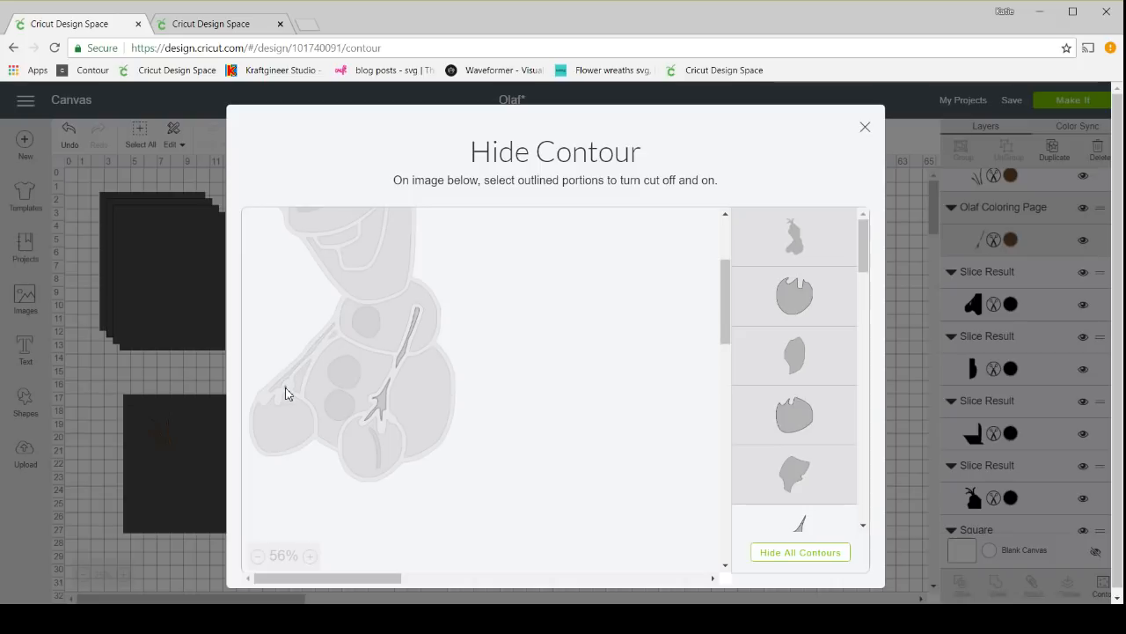
pyautogui.click(865, 127)
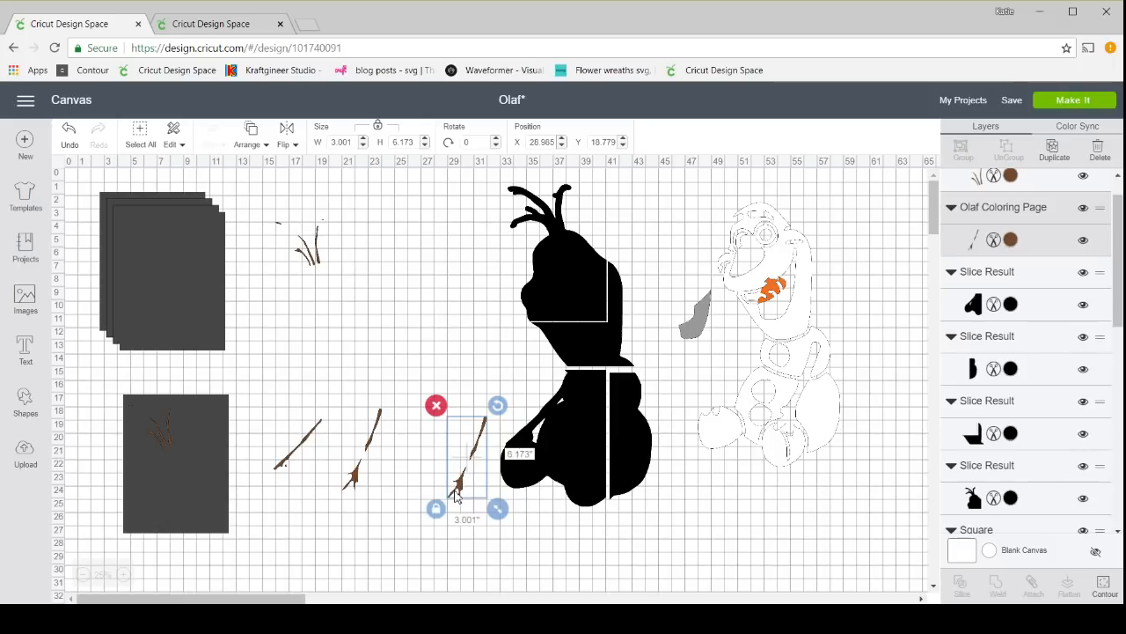
pyautogui.moveTo(455, 496); pyautogui.dragTo(149, 522)
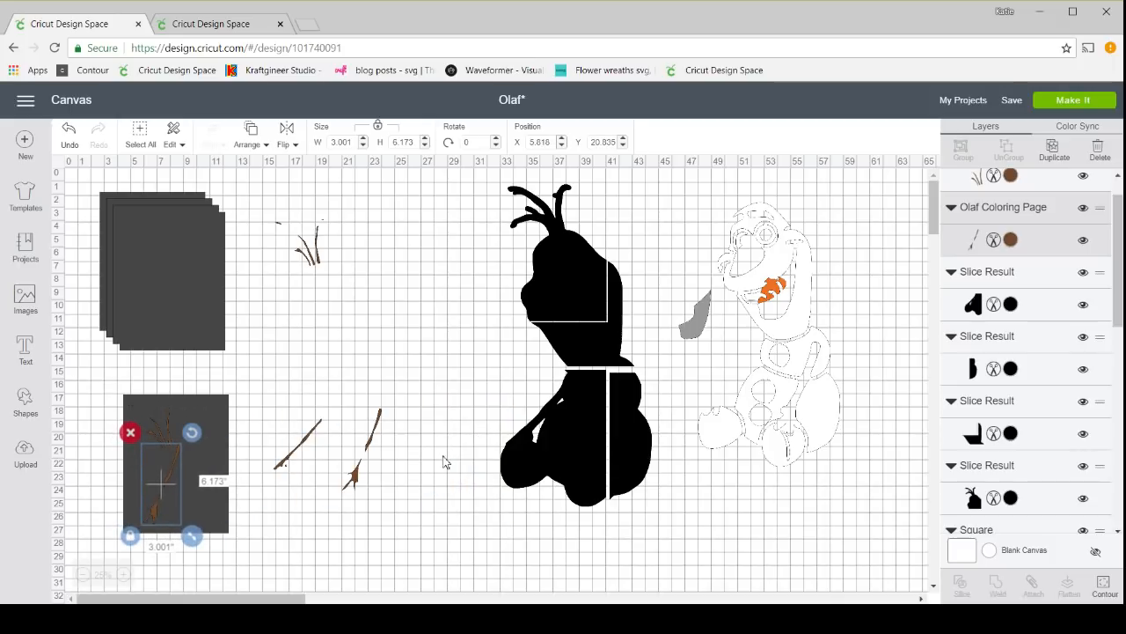
# Hide the hair and right arm contours on the remaining brown layer, keeping only the left arm
pyautogui.click(374, 442)
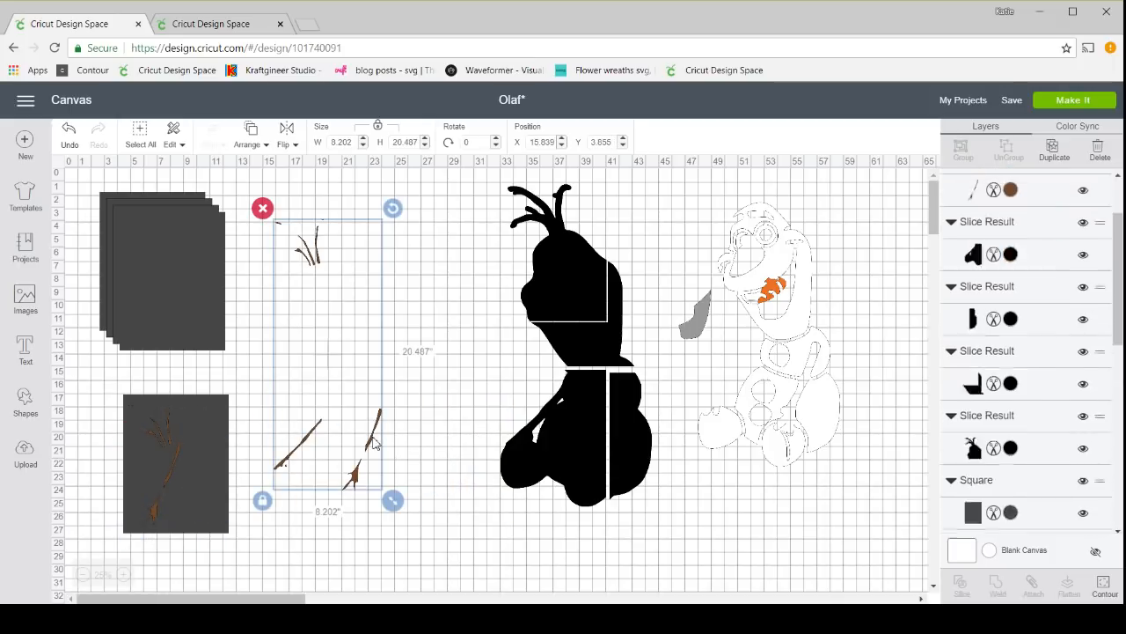
pyautogui.click(1102, 585)
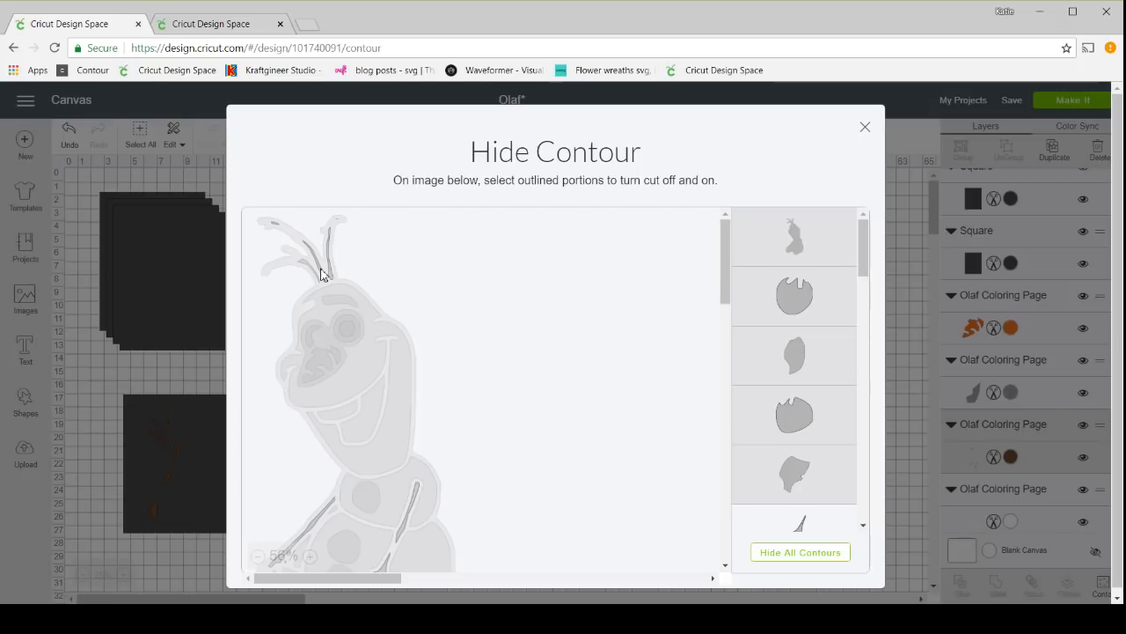
pyautogui.click(322, 274)
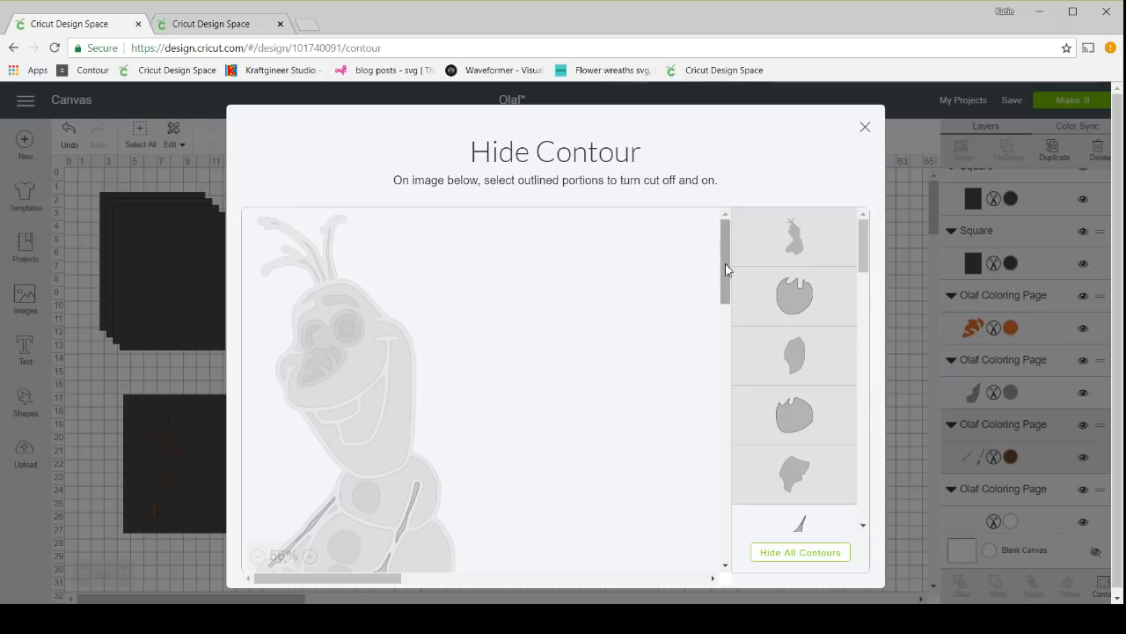
pyautogui.scroll(-3, 727, 273)
pyautogui.moveTo(729, 300); pyautogui.dragTo(728, 307)
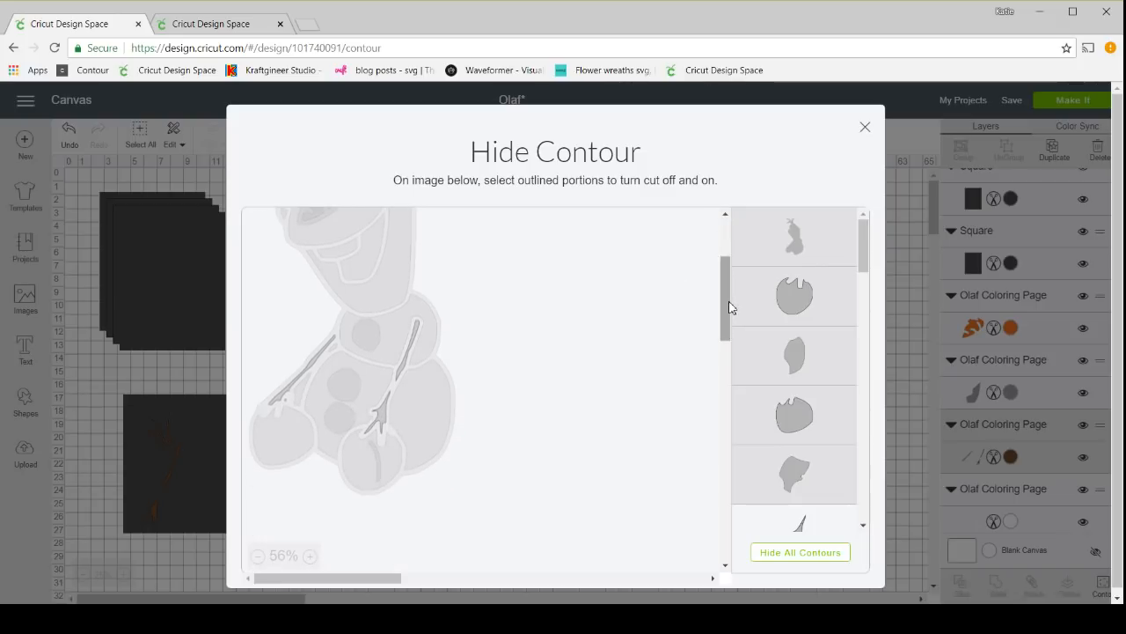
pyautogui.click(410, 344)
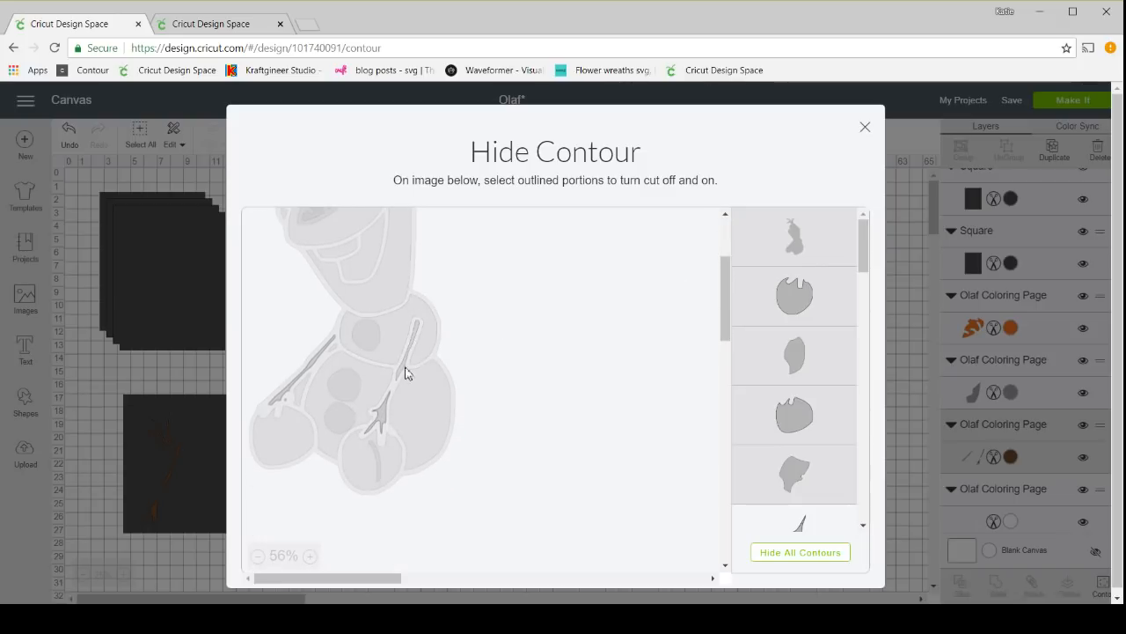
pyautogui.click(383, 420)
pyautogui.click(865, 129)
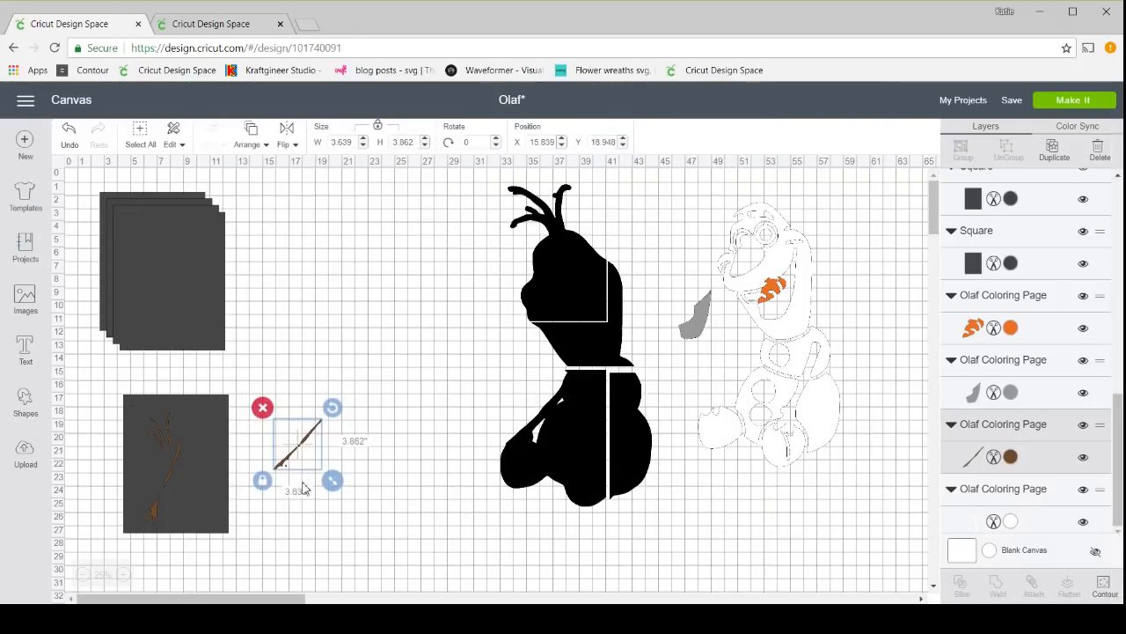
# Bring the brown left arm to the front, place it on the rectangle beside the right arm, and rotate it to about 325° so it stands upright
pyautogui.moveTo(297, 454)
pyautogui.mouseDown()
pyautogui.moveTo(187, 495)
pyautogui.moveTo(256, 478)
pyautogui.moveTo(279, 458)
pyautogui.mouseUp()
pyautogui.click(262, 141)
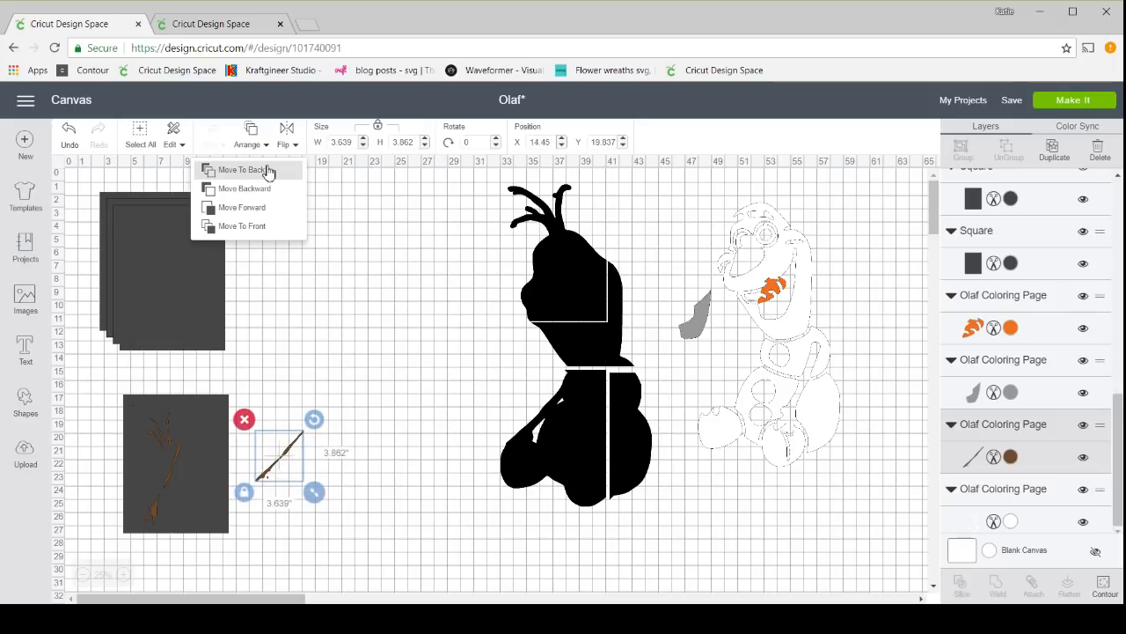
pyautogui.click(255, 226)
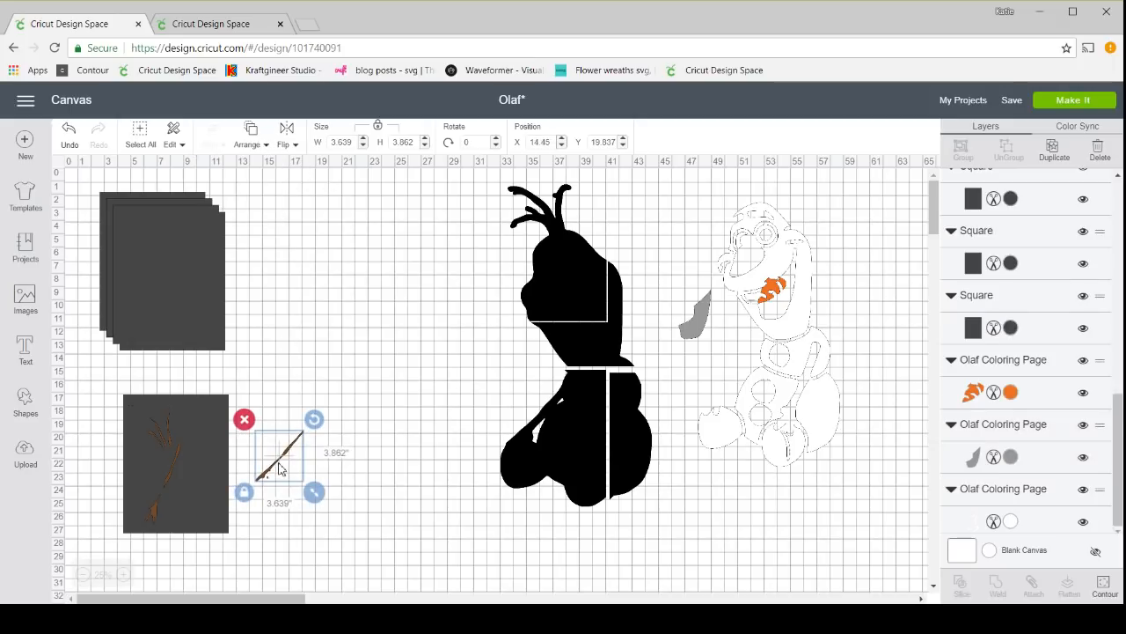
pyautogui.moveTo(282, 465); pyautogui.dragTo(201, 489)
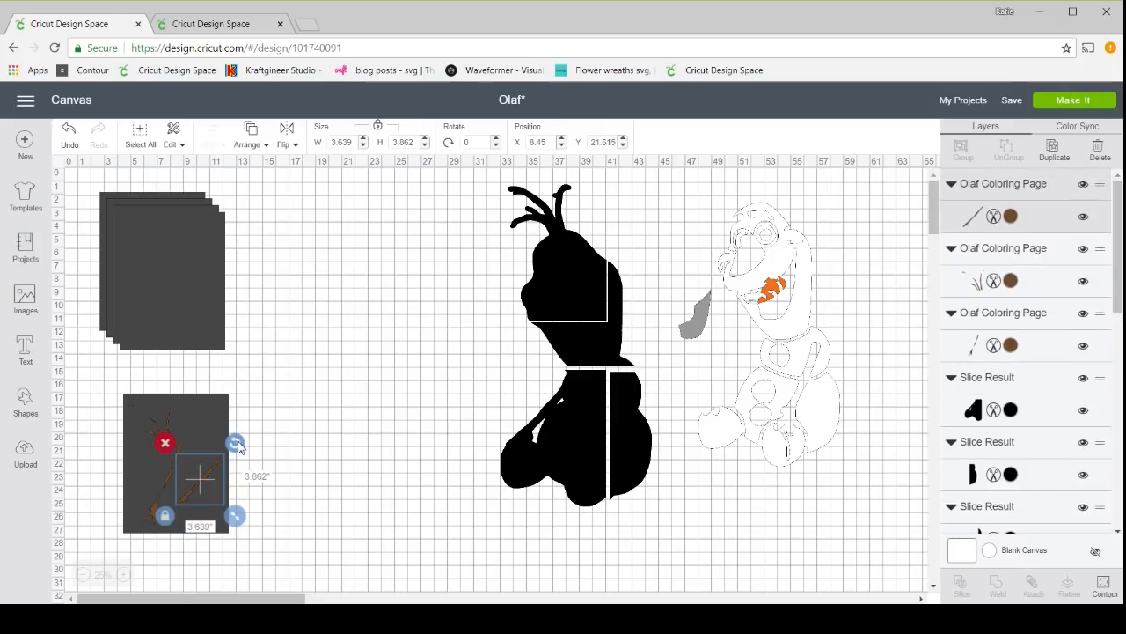
pyautogui.moveTo(234, 442); pyautogui.dragTo(226, 471)
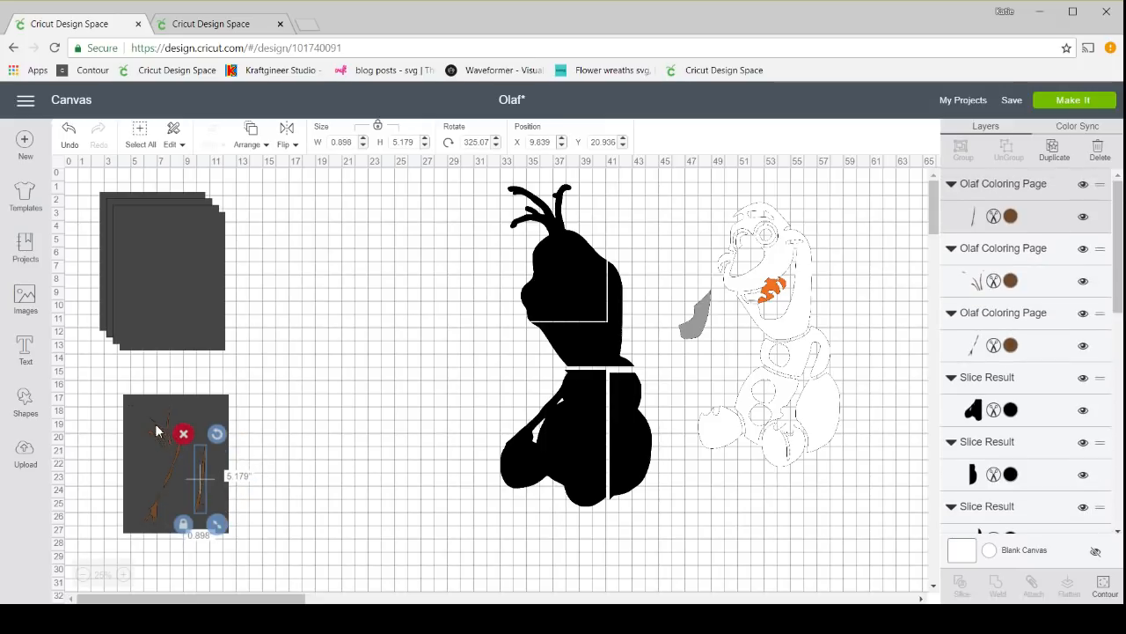
# Move the rectangle from under the brown twigs back to the stack, and attach the three twig pieces together
pyautogui.moveTo(219, 406); pyautogui.dragTo(267, 274)
pyautogui.moveTo(249, 334); pyautogui.dragTo(231, 294)
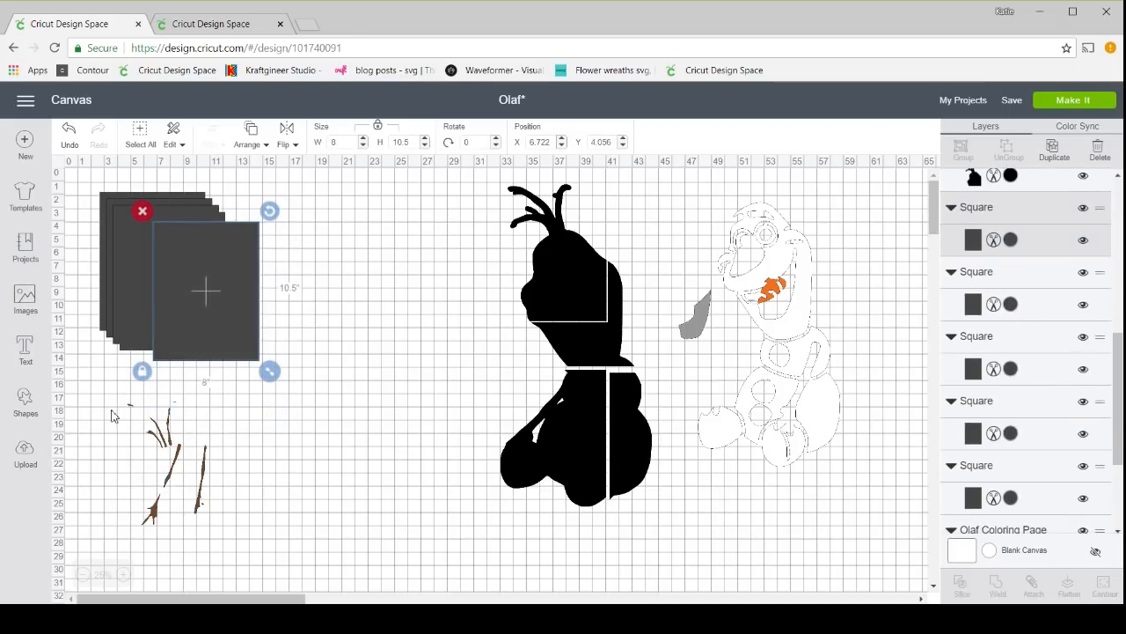
pyautogui.moveTo(102, 404); pyautogui.dragTo(264, 542)
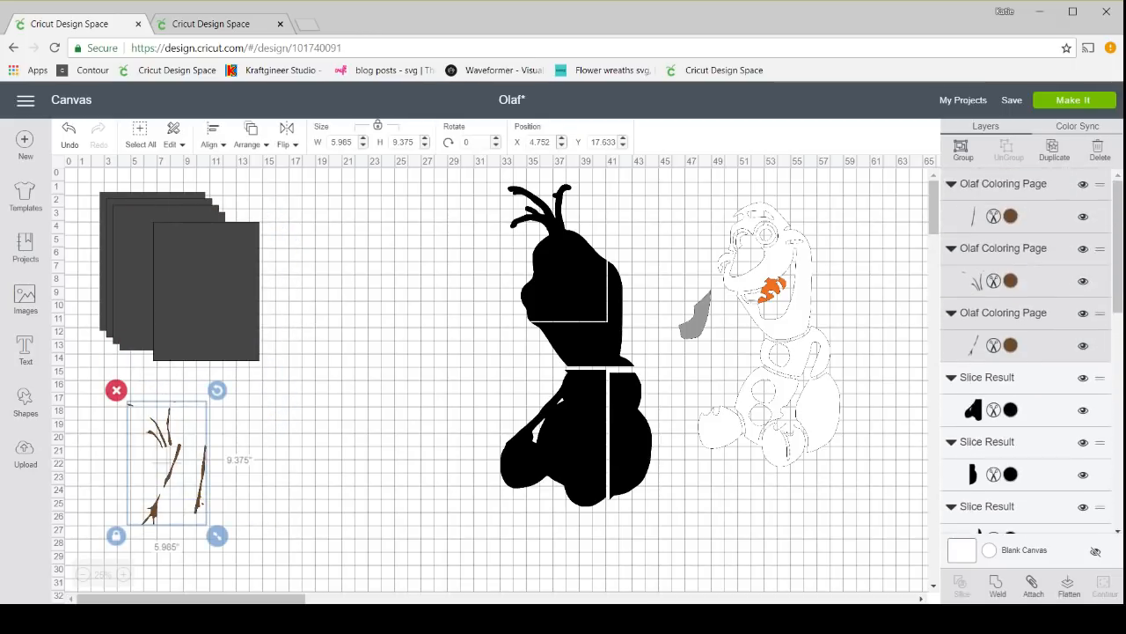
pyautogui.click(1029, 590)
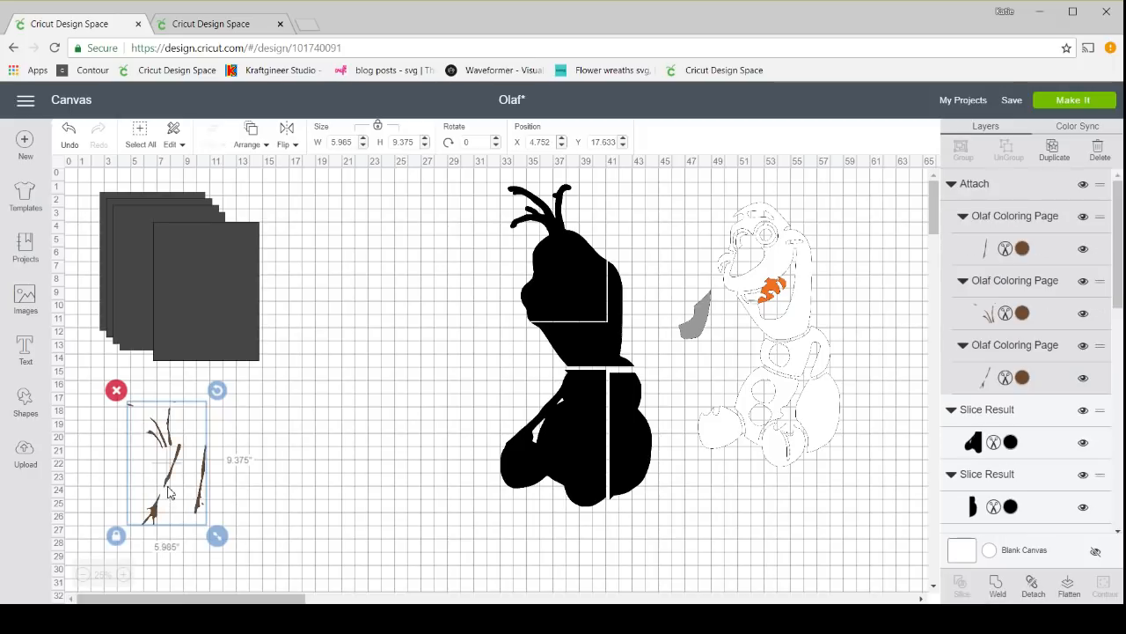
# Spread the layers out: attached twigs beyond the white layer, orange piece beside the grey one, white layer between the rectangles and black pieces
pyautogui.moveTo(170, 490); pyautogui.dragTo(885, 298)
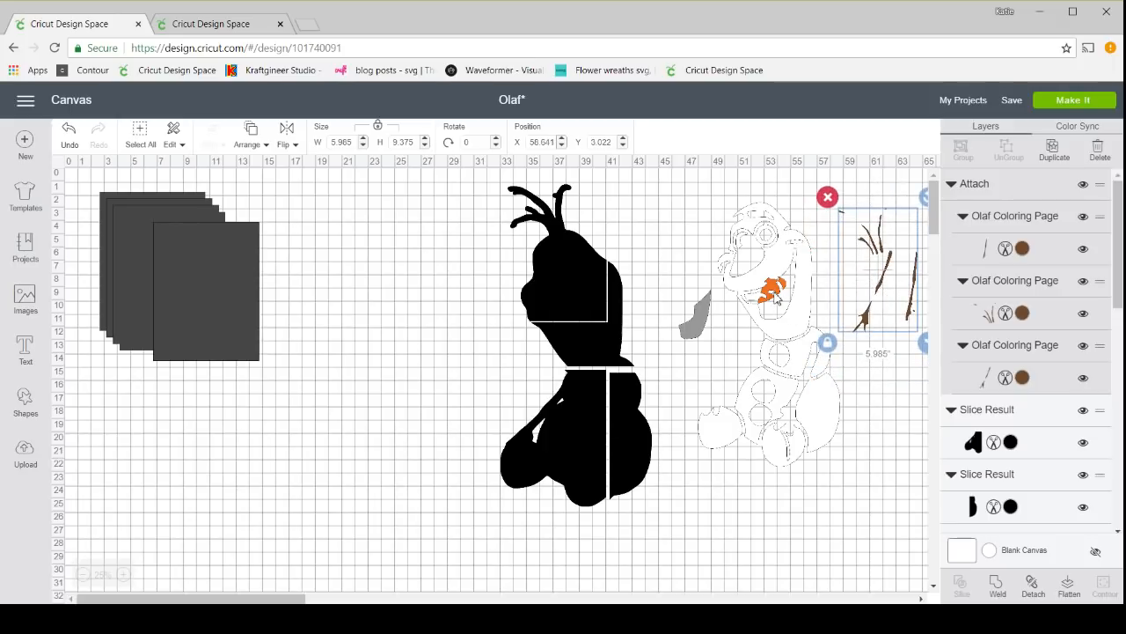
pyautogui.moveTo(774, 299); pyautogui.dragTo(708, 289)
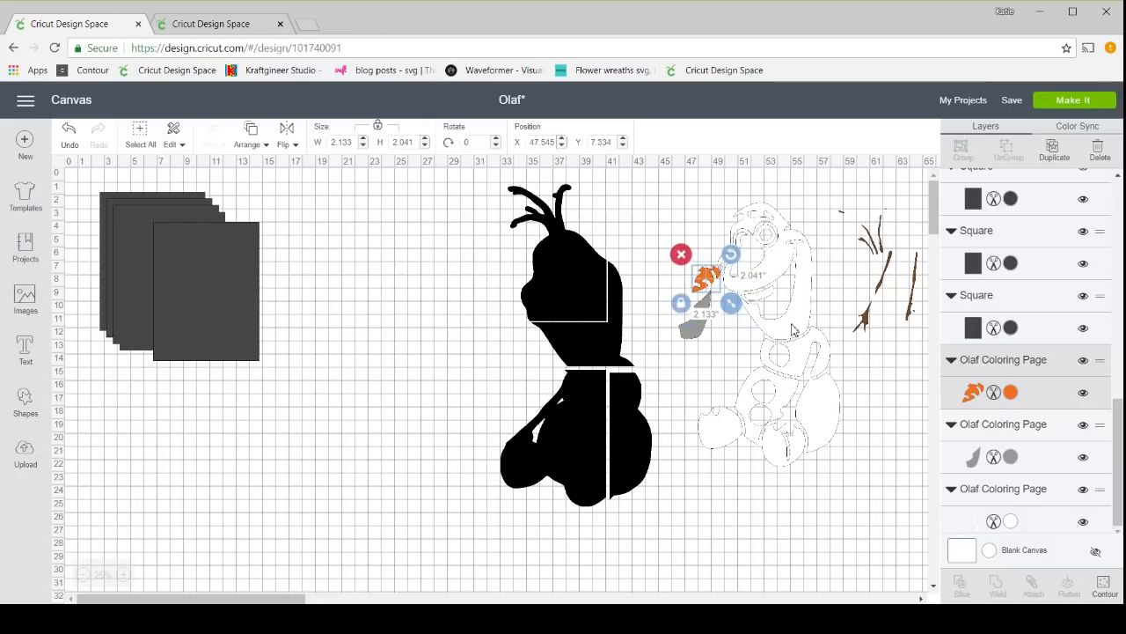
pyautogui.moveTo(792, 330); pyautogui.dragTo(385, 351)
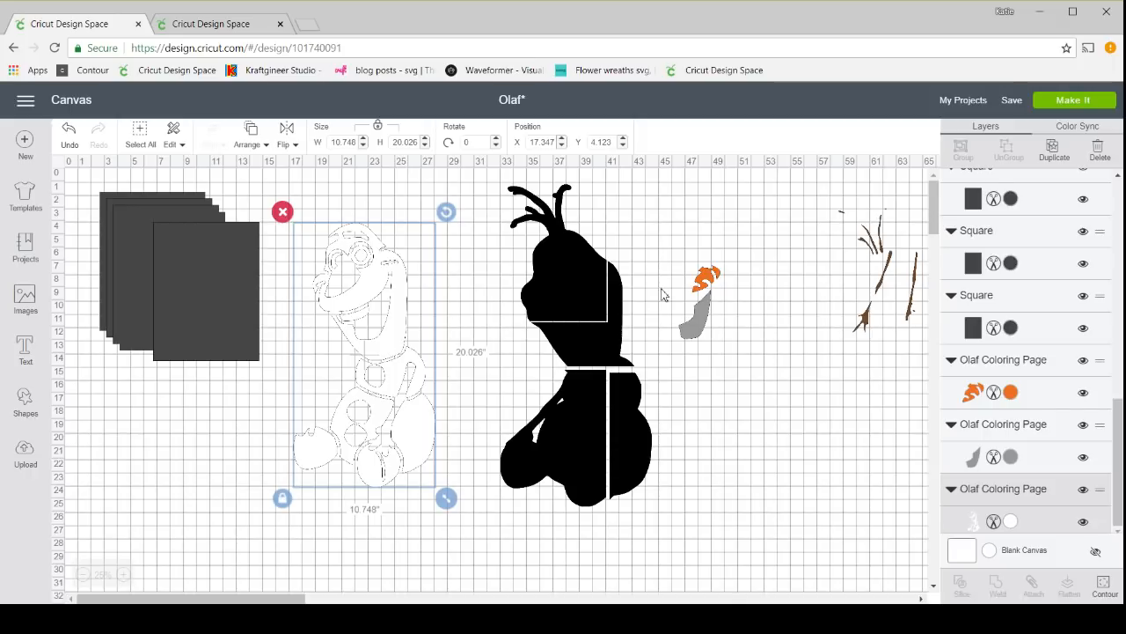
pyautogui.moveTo(1012, 100)
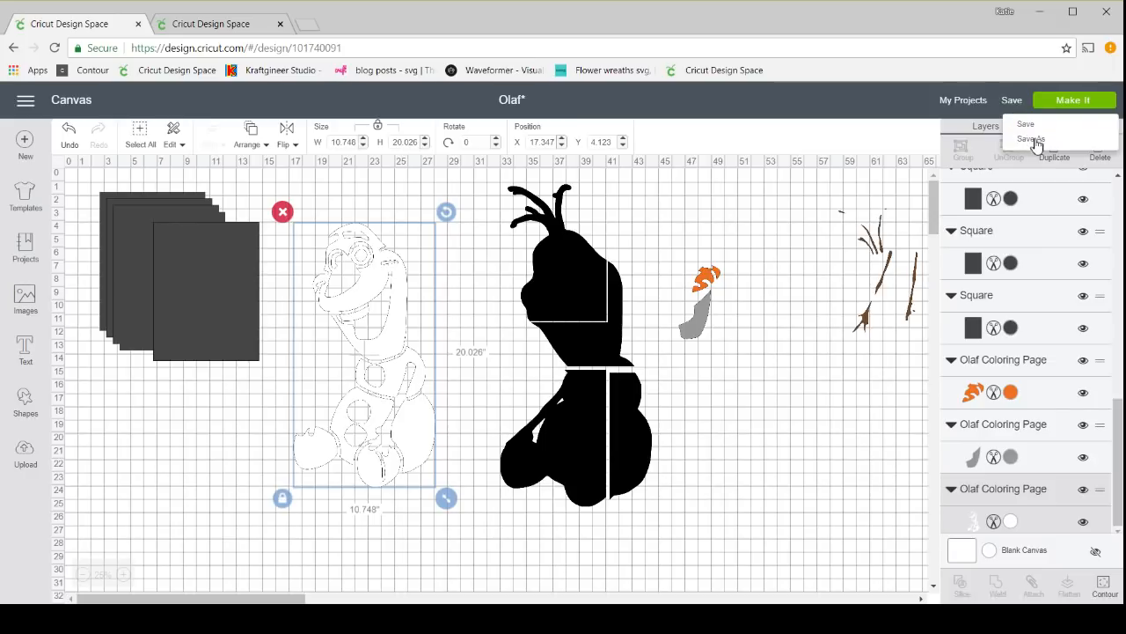
pyautogui.click(776, 421)
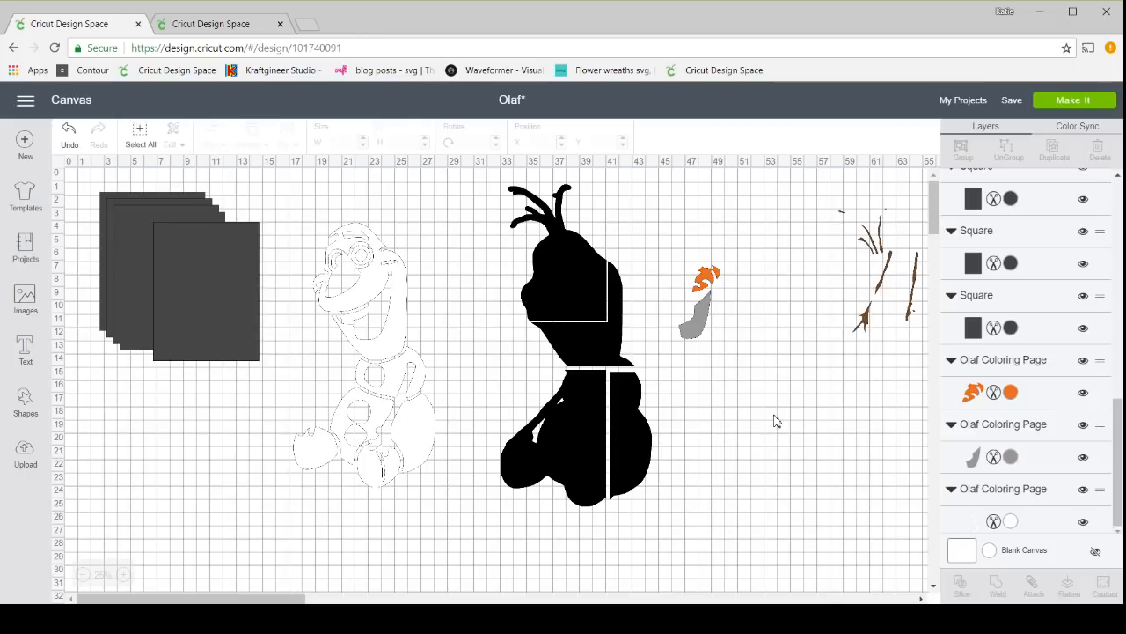
# Try to fit the white layer's head over an 8 by 10.5 inch rectangle sent to the back, and move the rectangle aside
pyautogui.moveTo(405, 369); pyautogui.dragTo(394, 429)
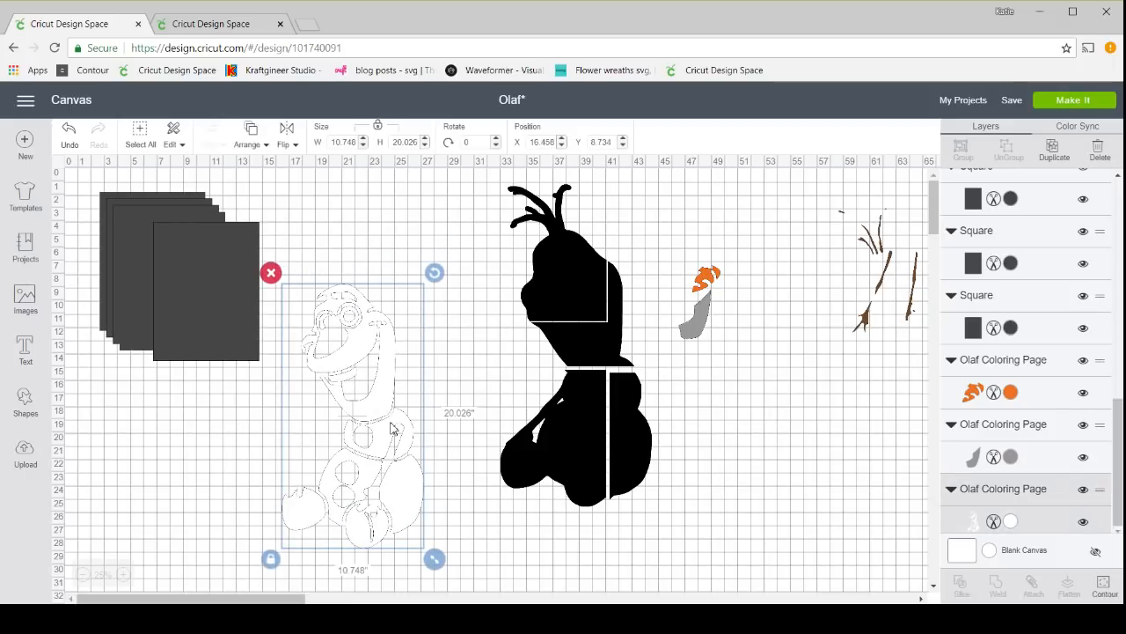
pyautogui.moveTo(246, 314); pyautogui.dragTo(385, 364)
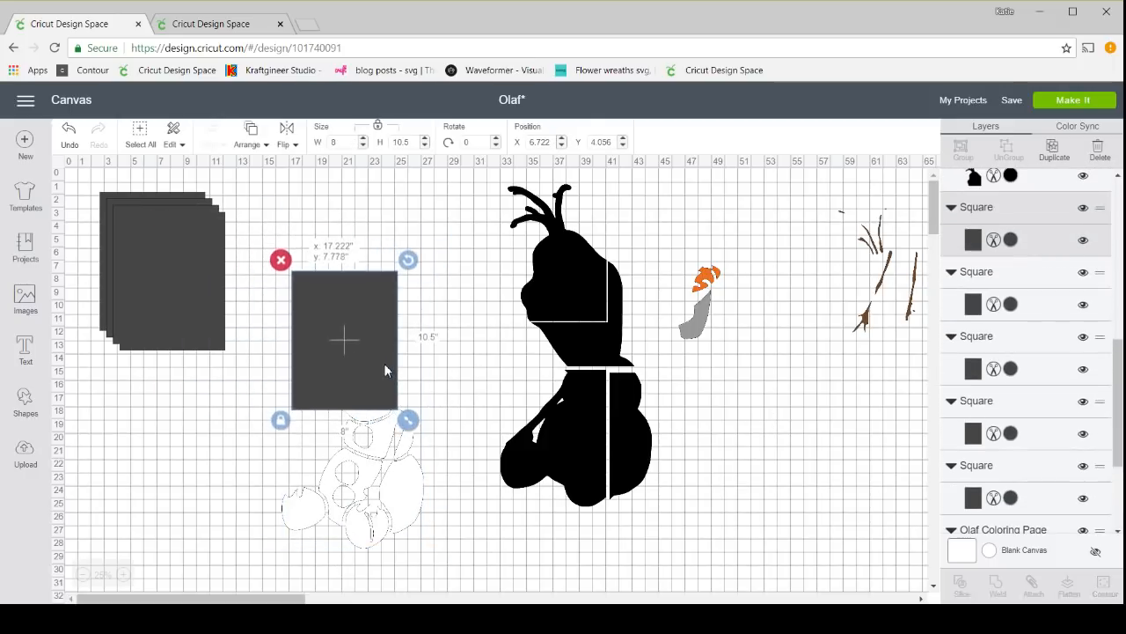
pyautogui.click(250, 143)
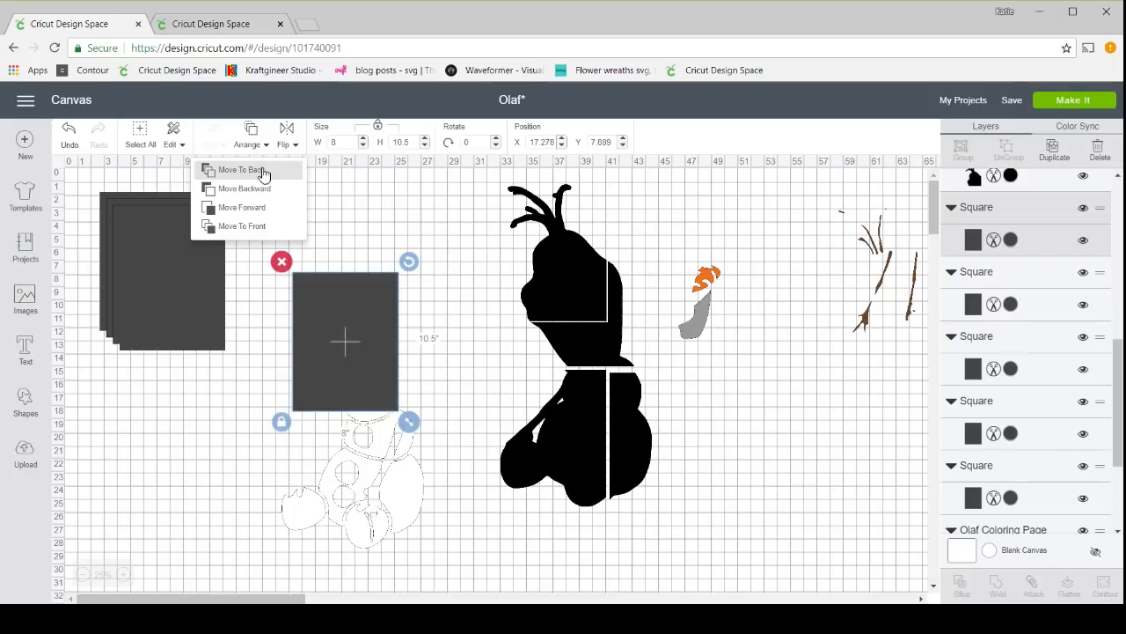
pyautogui.click(263, 172)
pyautogui.moveTo(384, 446); pyautogui.dragTo(377, 436)
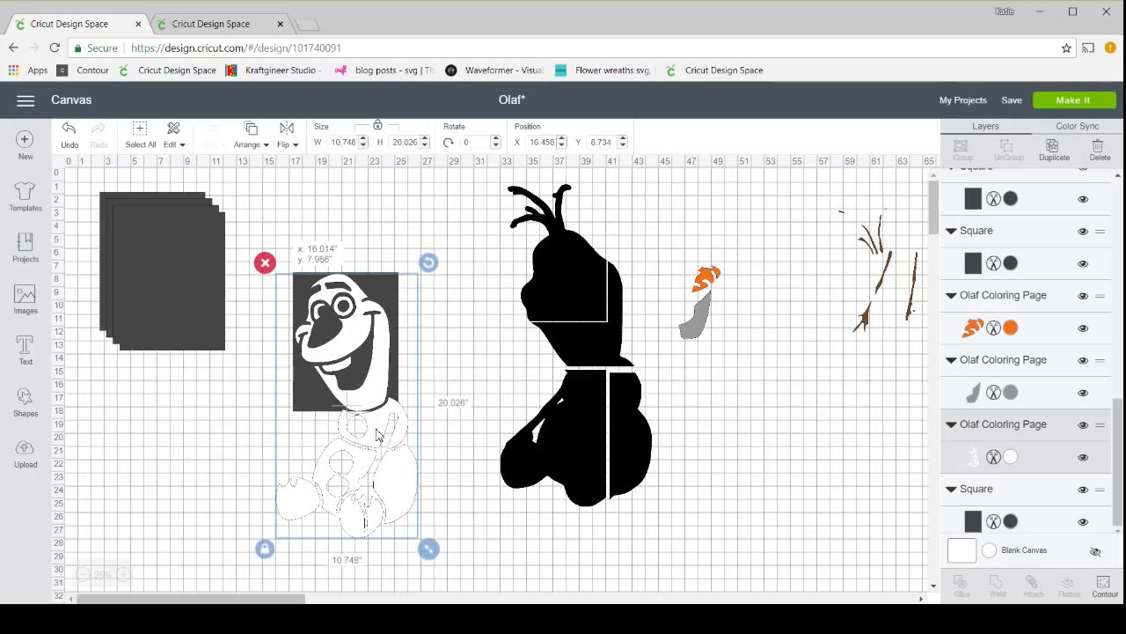
pyautogui.moveTo(378, 436); pyautogui.dragTo(359, 456)
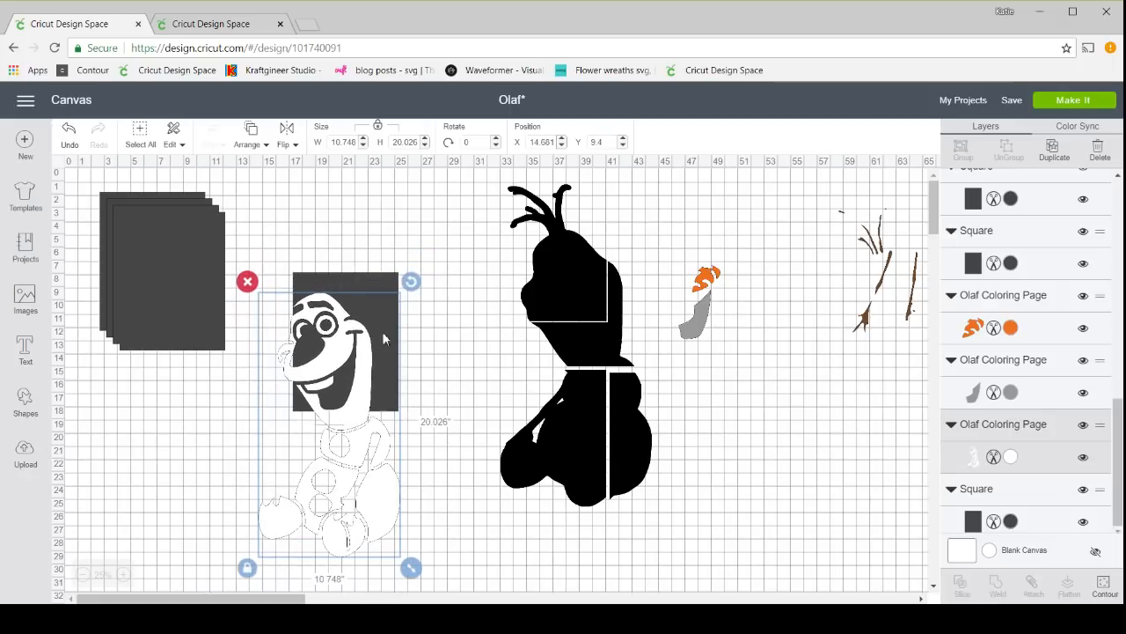
pyautogui.moveTo(372, 280); pyautogui.dragTo(494, 209)
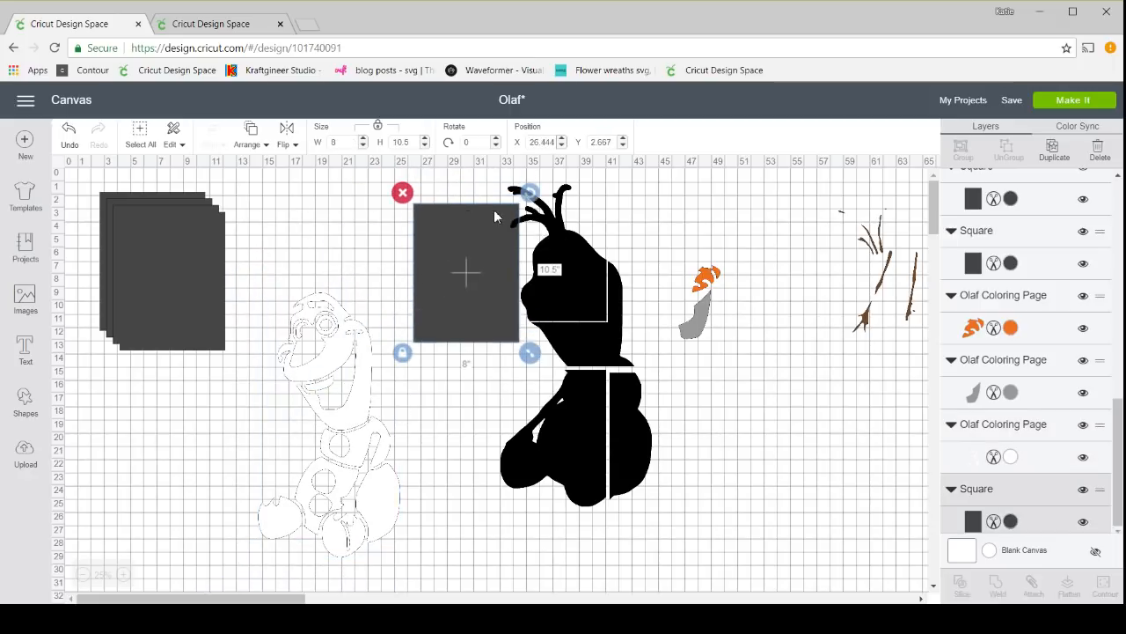
# Add a circle below the rectangle stack and stretch it into an oval about 8.67 by 11.5 inches
pyautogui.click(29, 417)
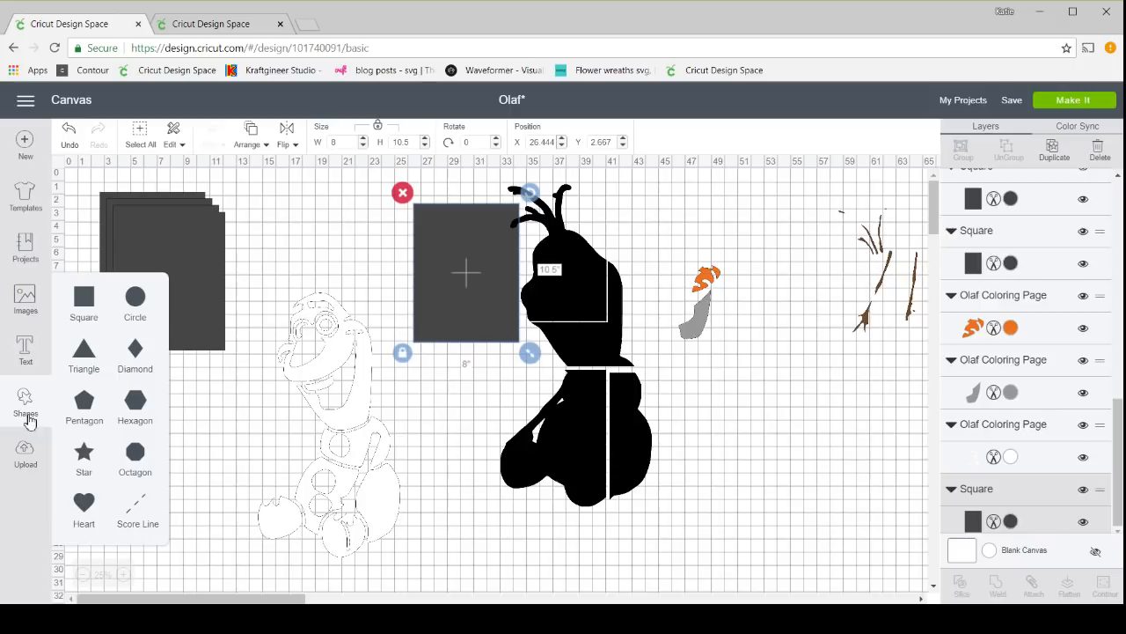
pyautogui.click(134, 299)
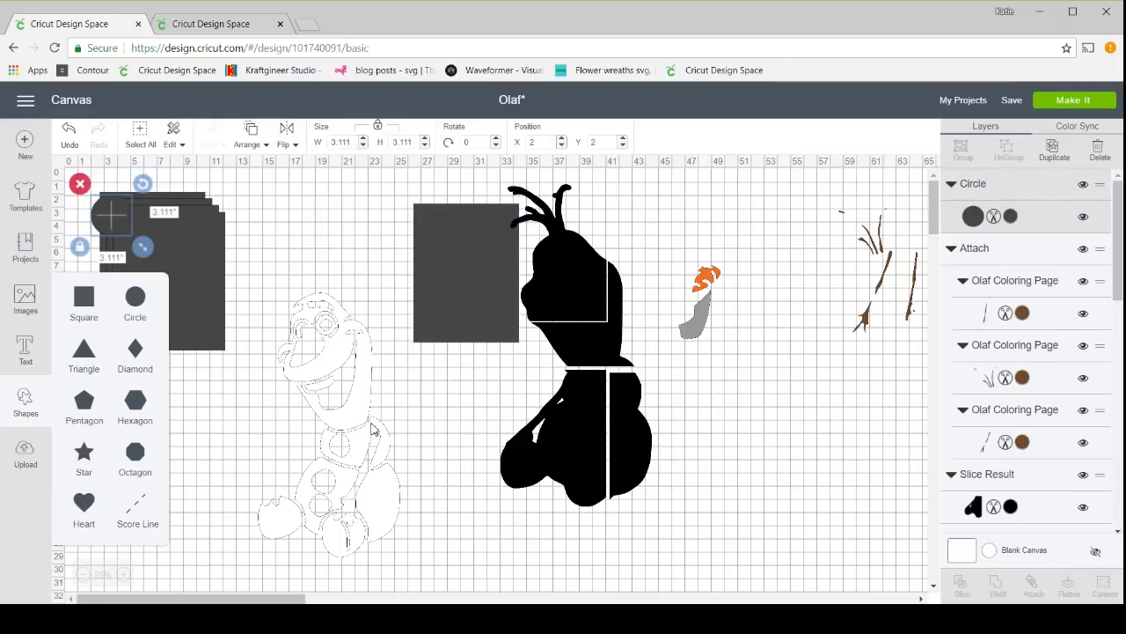
pyautogui.moveTo(110, 224); pyautogui.dragTo(274, 494)
pyautogui.click(134, 378)
# Send the oval to the back and place it behind the white layer's head
pyautogui.click(250, 134)
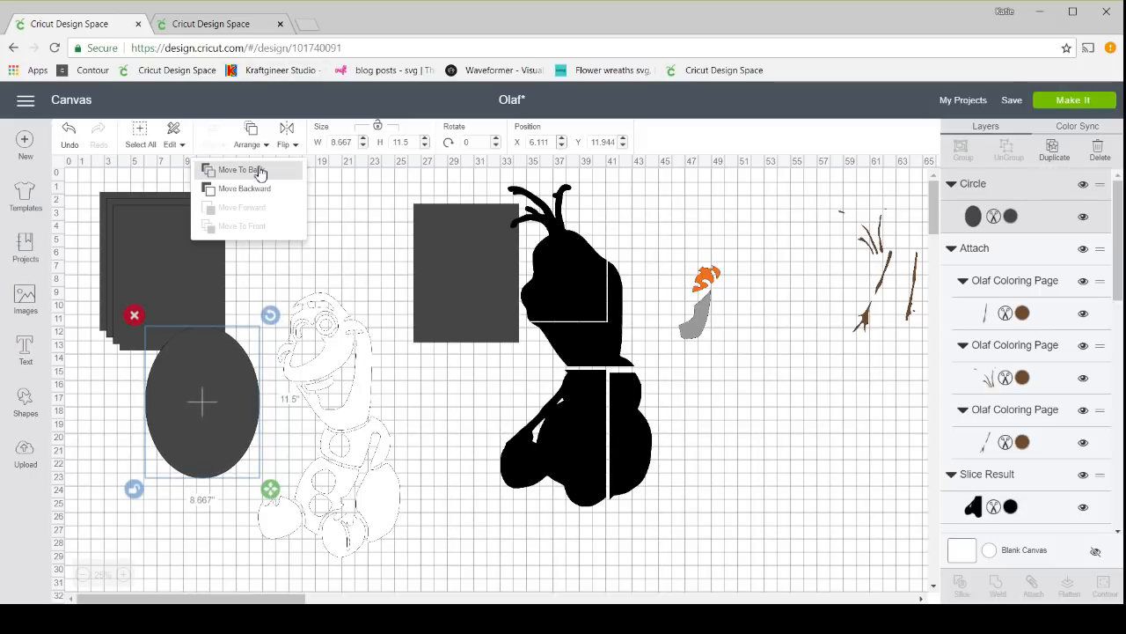
pyautogui.click(240, 170)
pyautogui.moveTo(206, 425); pyautogui.dragTo(342, 377)
pyautogui.moveTo(343, 377); pyautogui.dragTo(345, 378)
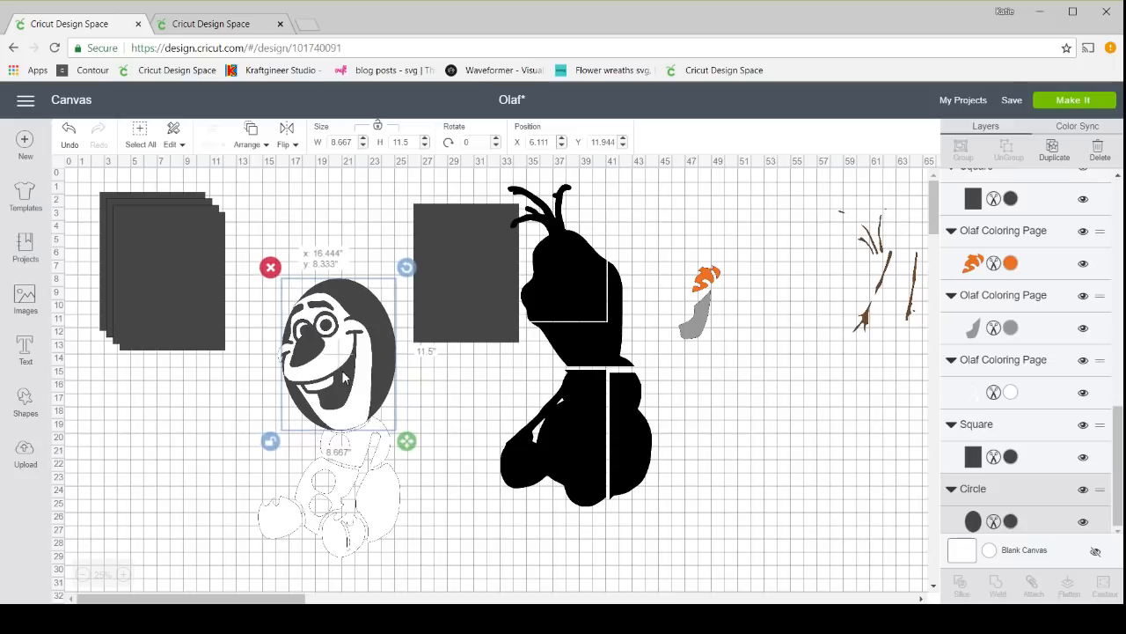
# Resize the oval to about 8.48 by 12.24 inches and tilt it to about 350° so it surrounds the white head
pyautogui.moveTo(405, 448); pyautogui.dragTo(389, 453)
pyautogui.moveTo(356, 300); pyautogui.dragTo(347, 310)
pyautogui.click(341, 291)
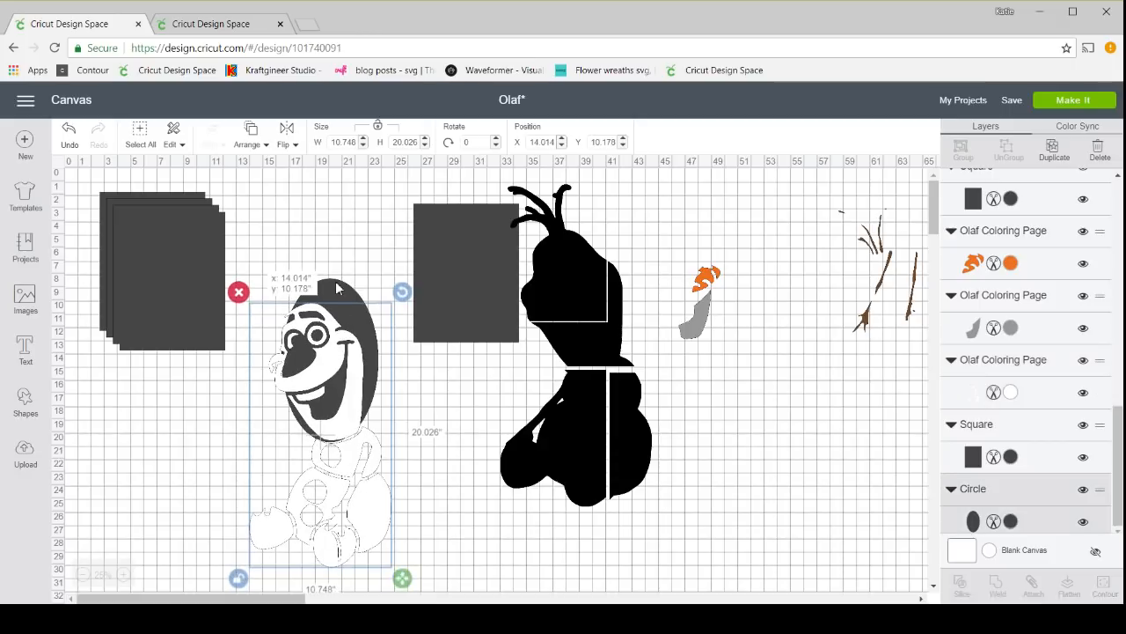
pyautogui.moveTo(385, 264); pyautogui.dragTo(374, 268)
pyautogui.moveTo(357, 305)
pyautogui.mouseDown()
pyautogui.moveTo(365, 311)
pyautogui.moveTo(339, 306)
pyautogui.mouseUp()
pyautogui.click(336, 293)
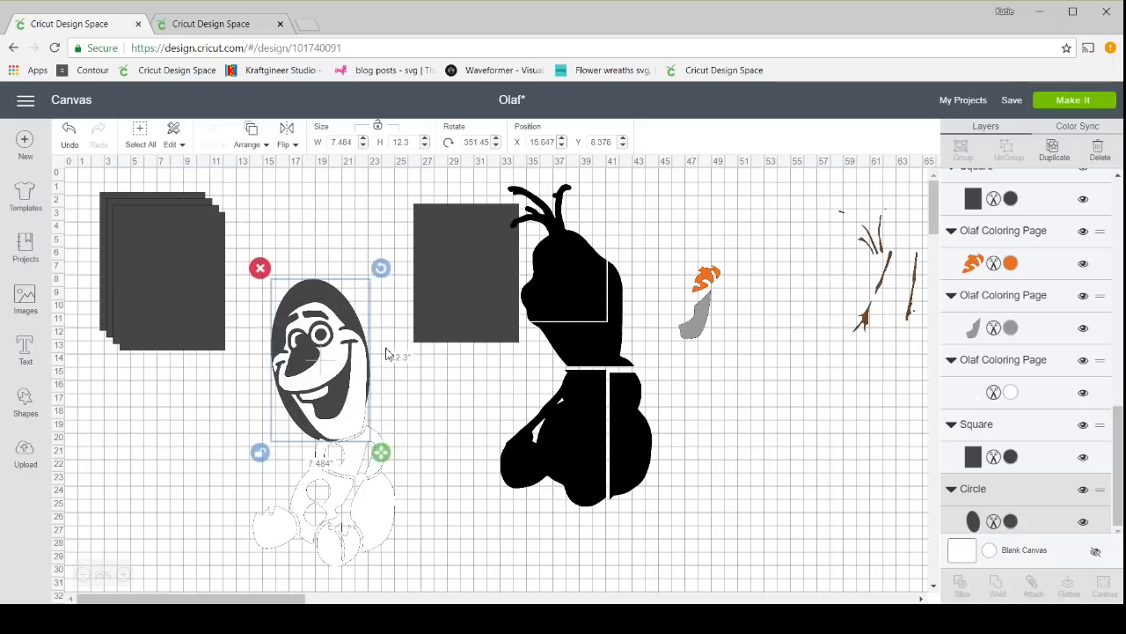
pyautogui.moveTo(388, 447); pyautogui.dragTo(398, 456)
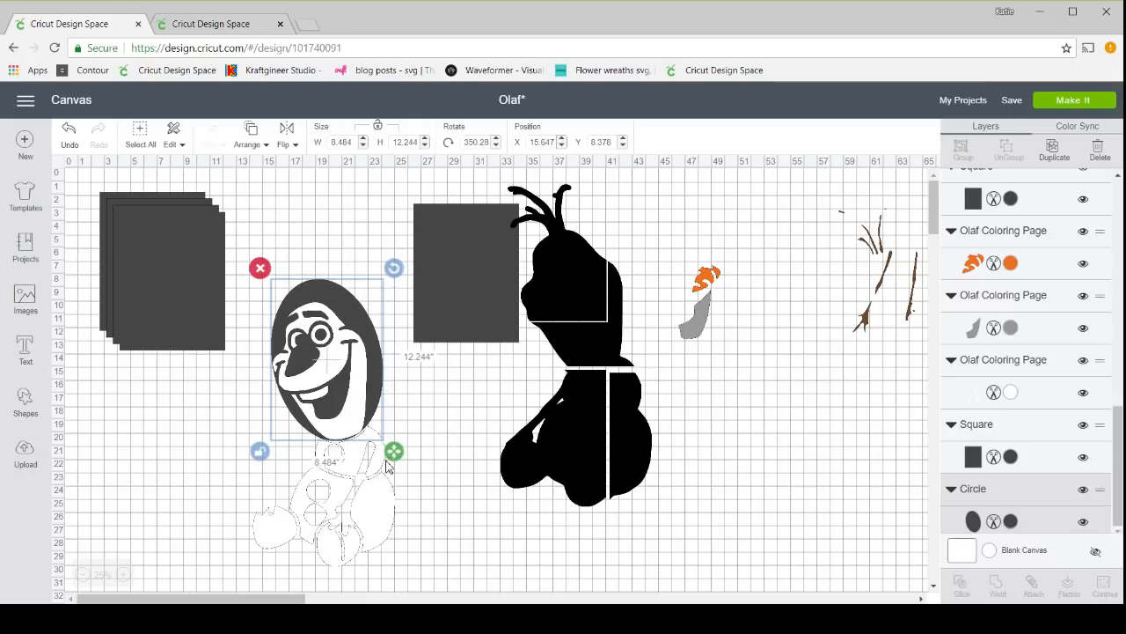
# Nudge the white layer so its head sits within the oval, and slice the two shapes
pyautogui.click(379, 450)
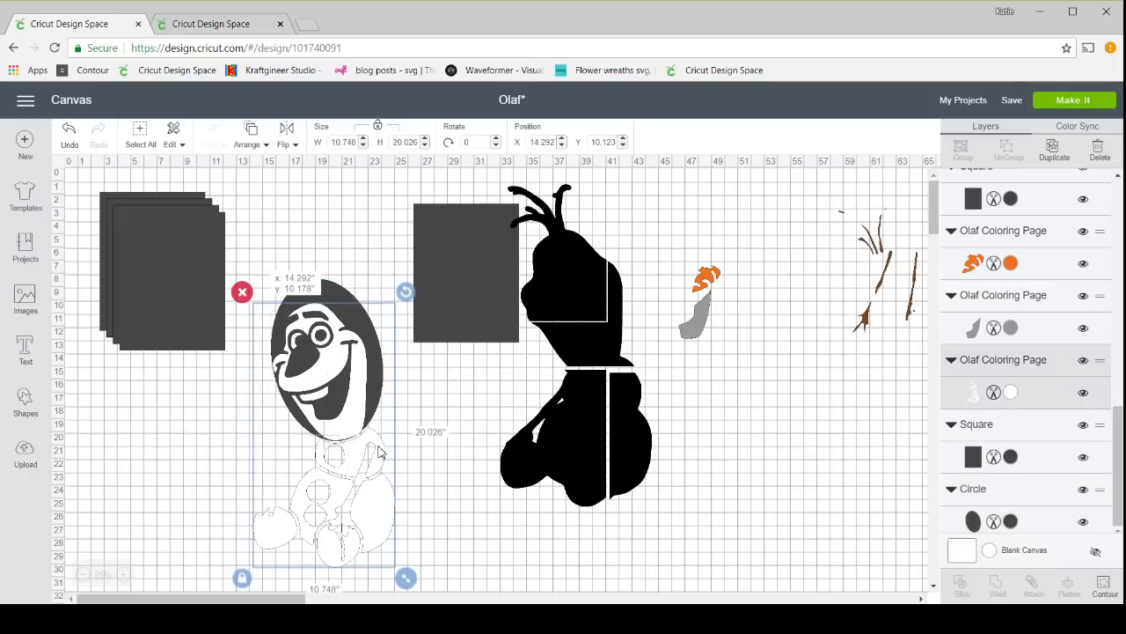
pyautogui.moveTo(380, 451); pyautogui.dragTo(379, 450)
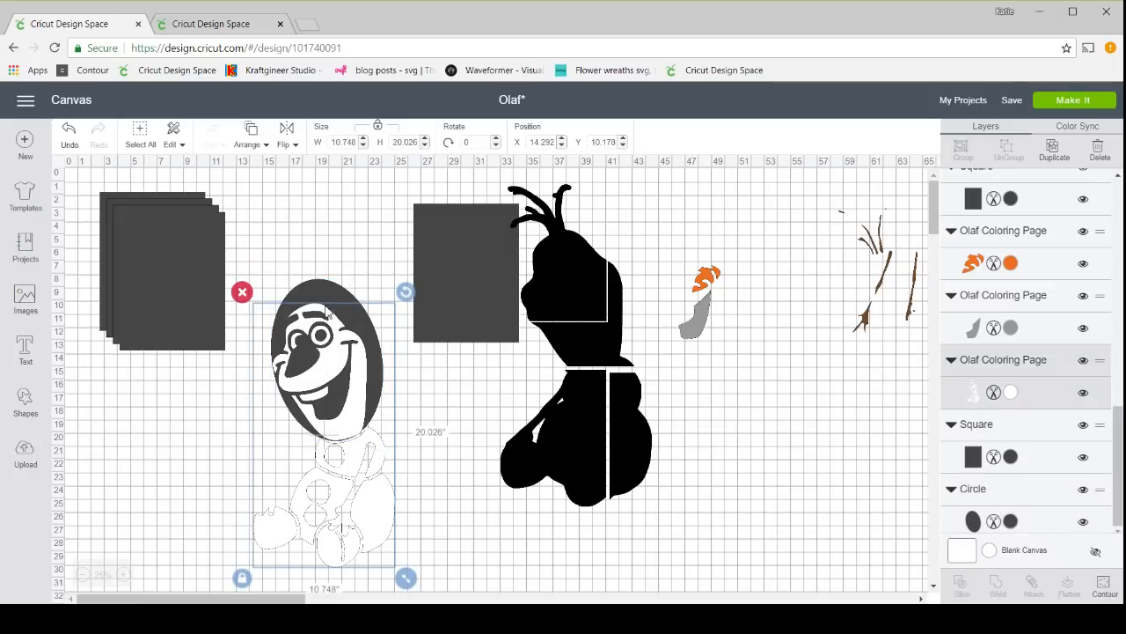
pyautogui.keyDown('shift'); pyautogui.click(319, 286); pyautogui.keyUp('shift')
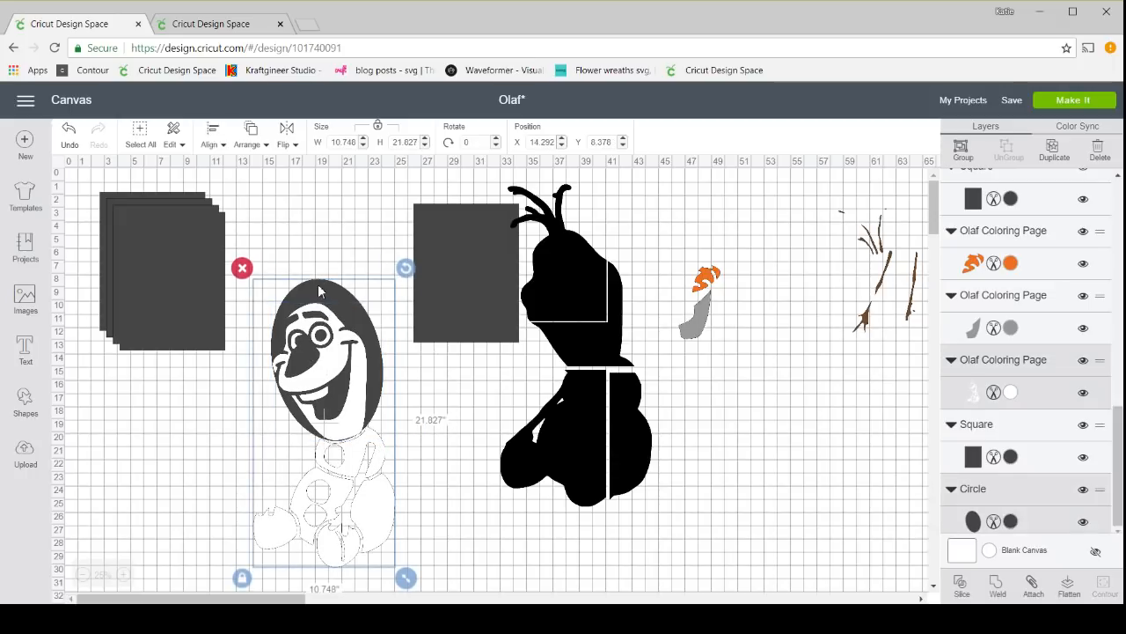
pyautogui.click(964, 592)
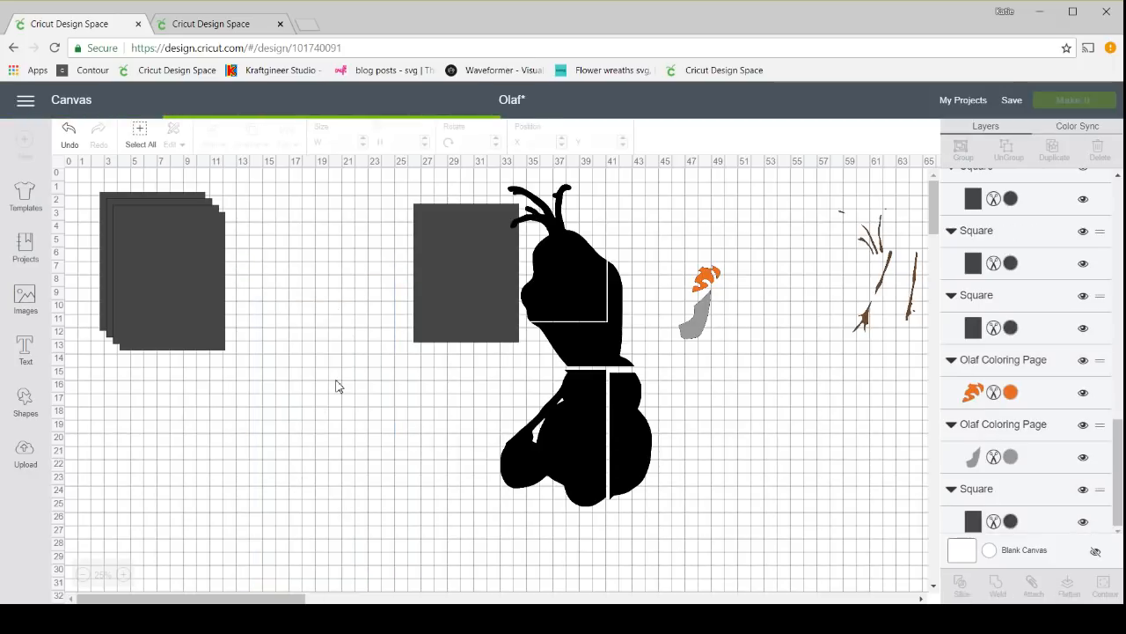
# Move the sliced white head out between the orange and brown pieces and delete both leftover oval pieces
pyautogui.moveTo(366, 414); pyautogui.dragTo(800, 318)
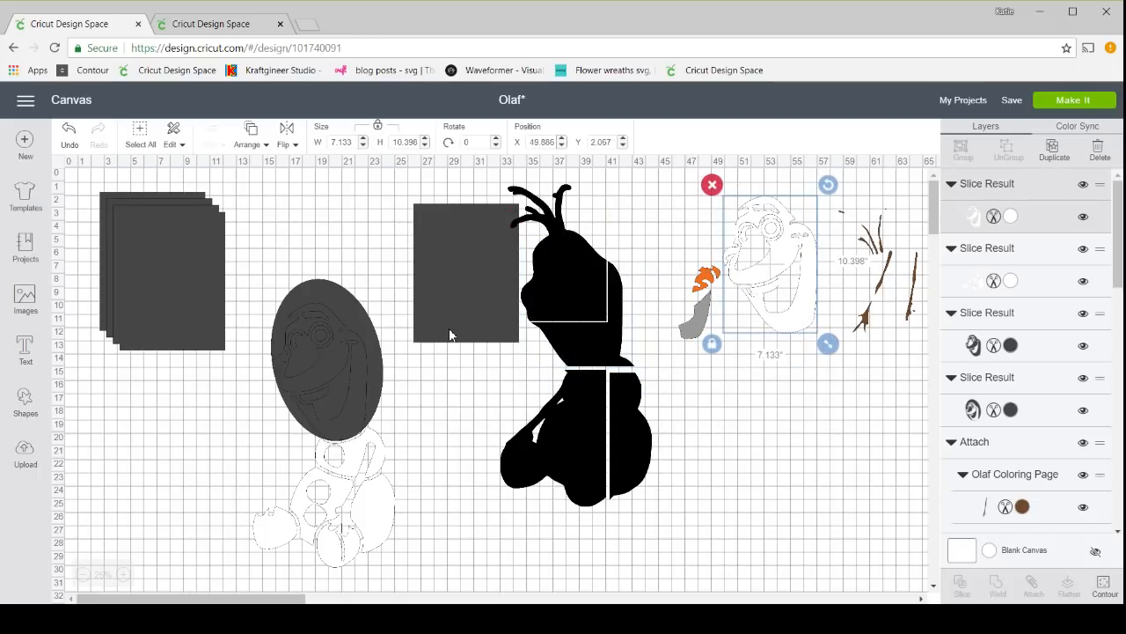
pyautogui.moveTo(359, 343); pyautogui.dragTo(365, 279)
pyautogui.press('Delete')
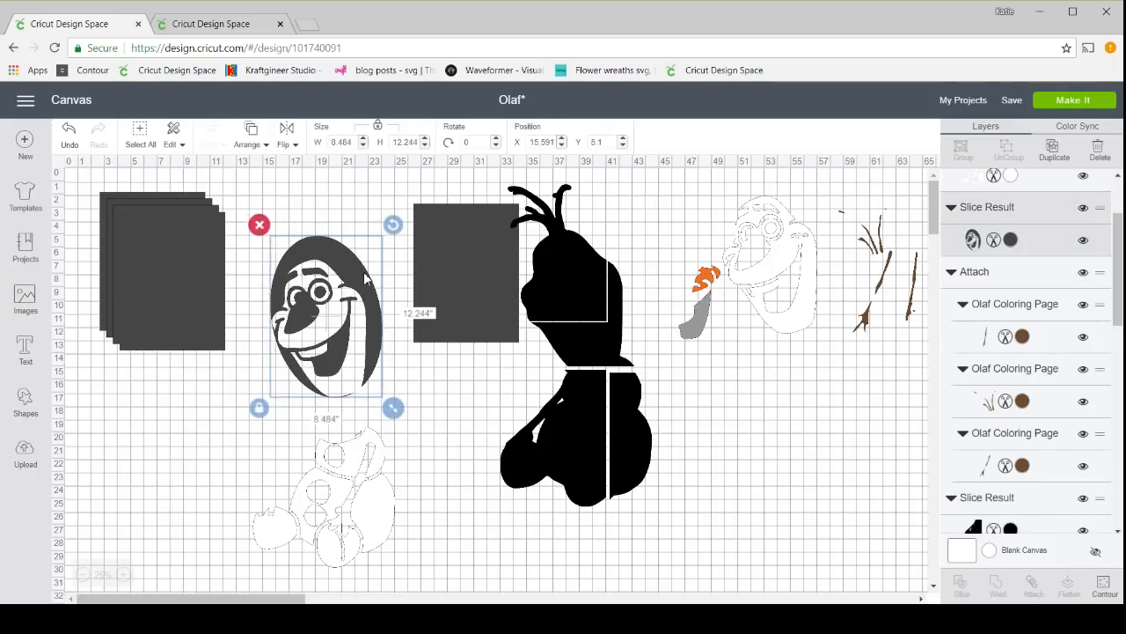
pyautogui.press('Delete')
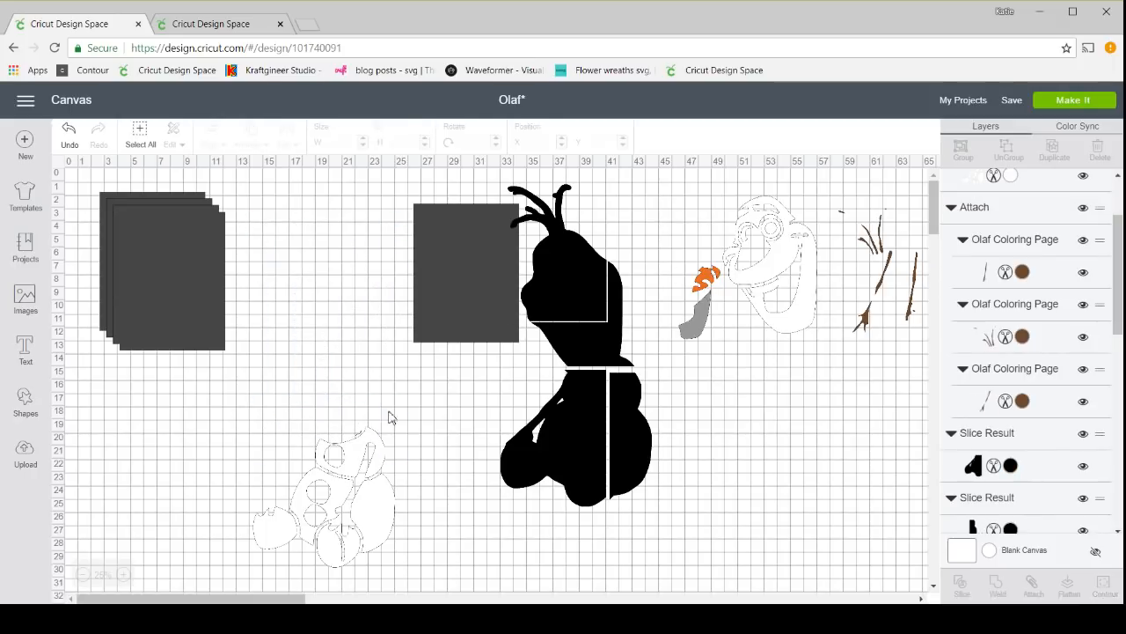
# Move the white body up, lay the single gray rectangle over its foot and button side, and slice the two shapes
pyautogui.moveTo(378, 461); pyautogui.dragTo(367, 384)
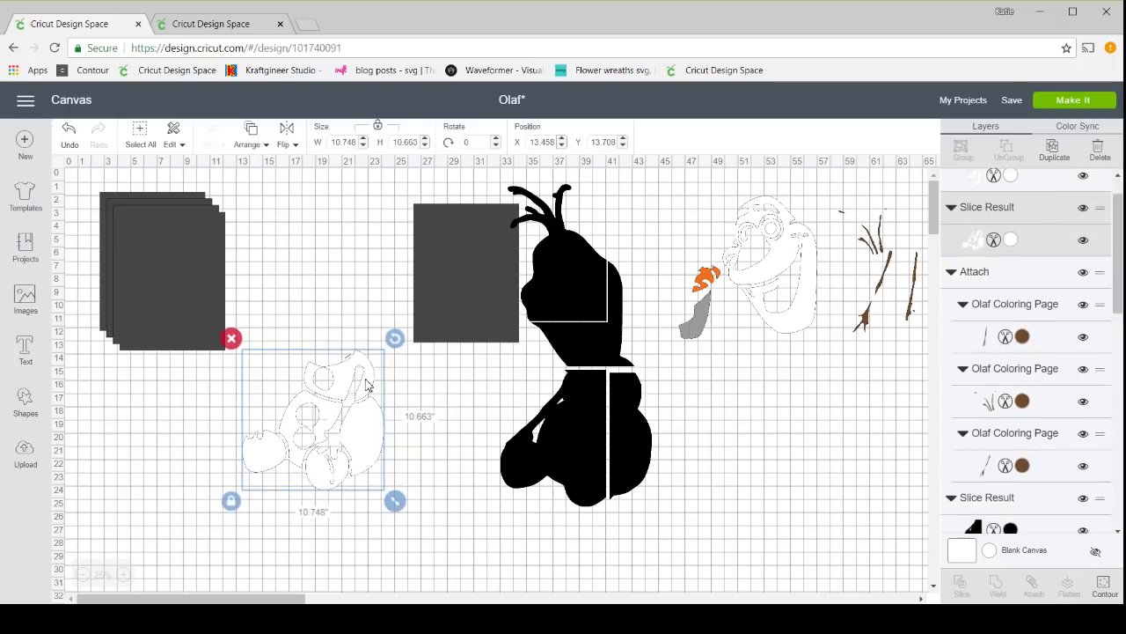
pyautogui.moveTo(468, 299); pyautogui.dragTo(345, 445)
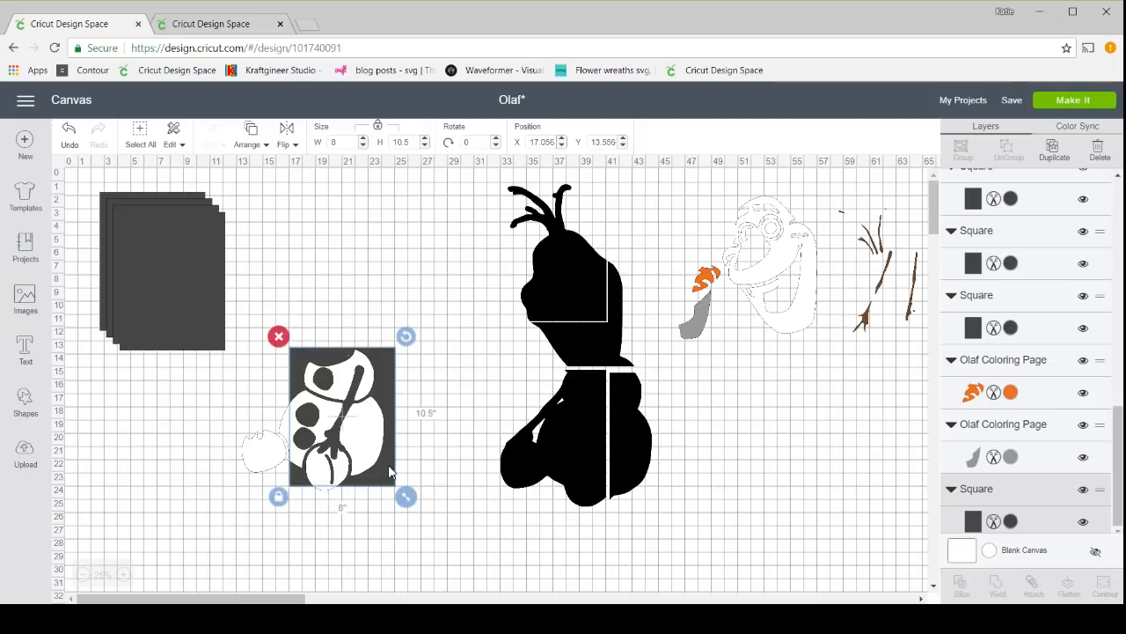
pyautogui.moveTo(389, 472); pyautogui.dragTo(338, 477)
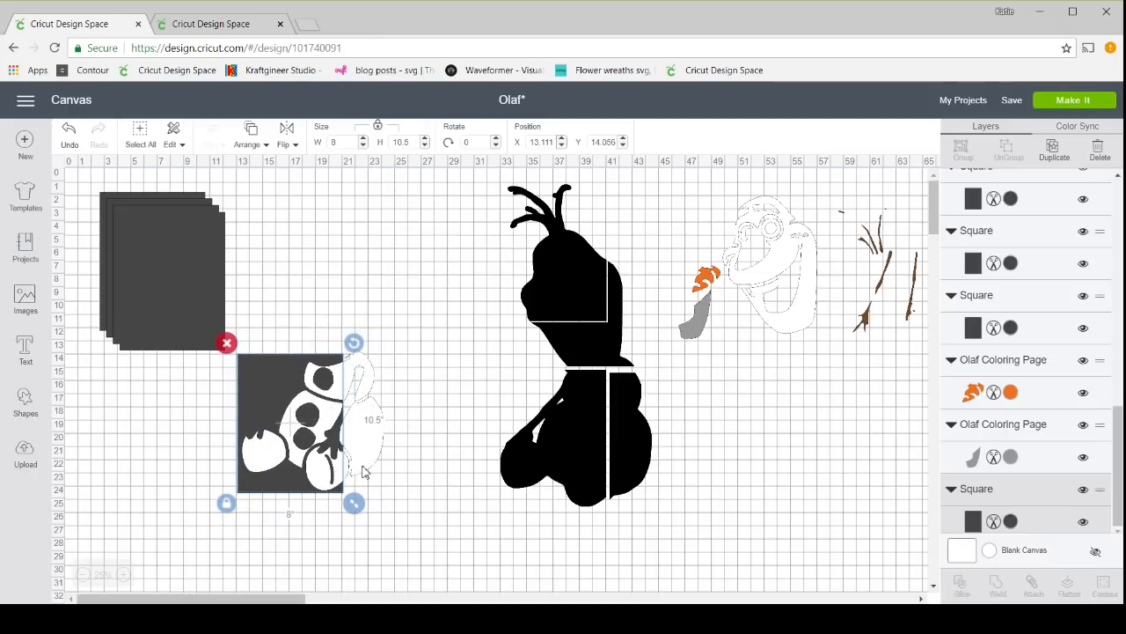
pyautogui.keyDown('shift'); pyautogui.click(364, 466); pyautogui.keyUp('shift')
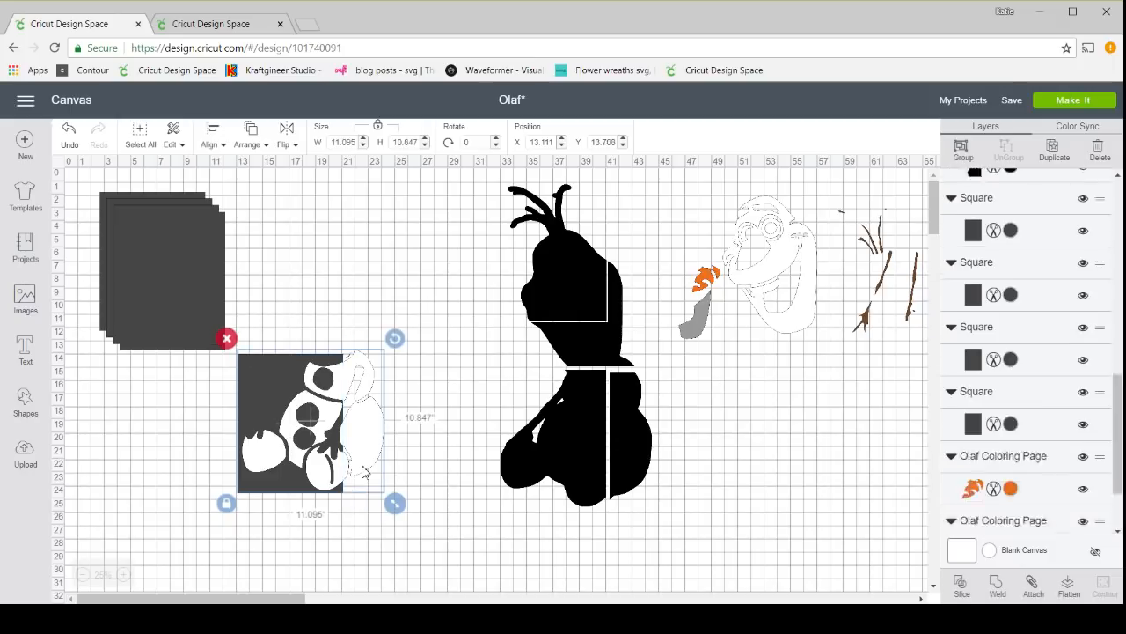
pyautogui.click(961, 586)
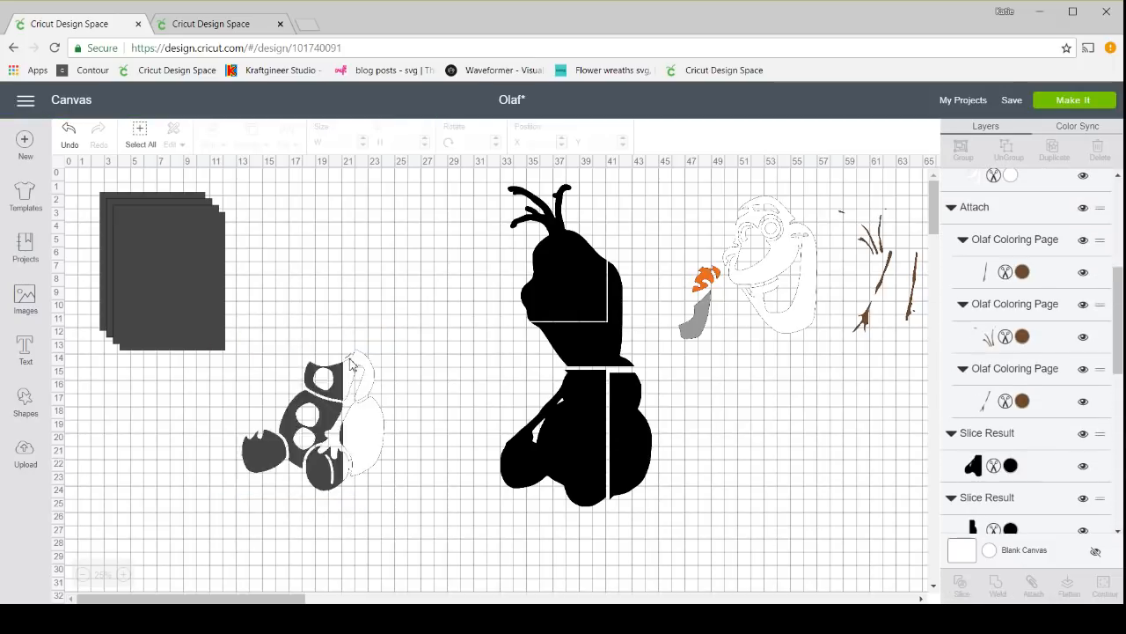
# Place the sliced white body piece below the white head and delete the two leftover gray slice pieces
pyautogui.moveTo(297, 391); pyautogui.dragTo(739, 381)
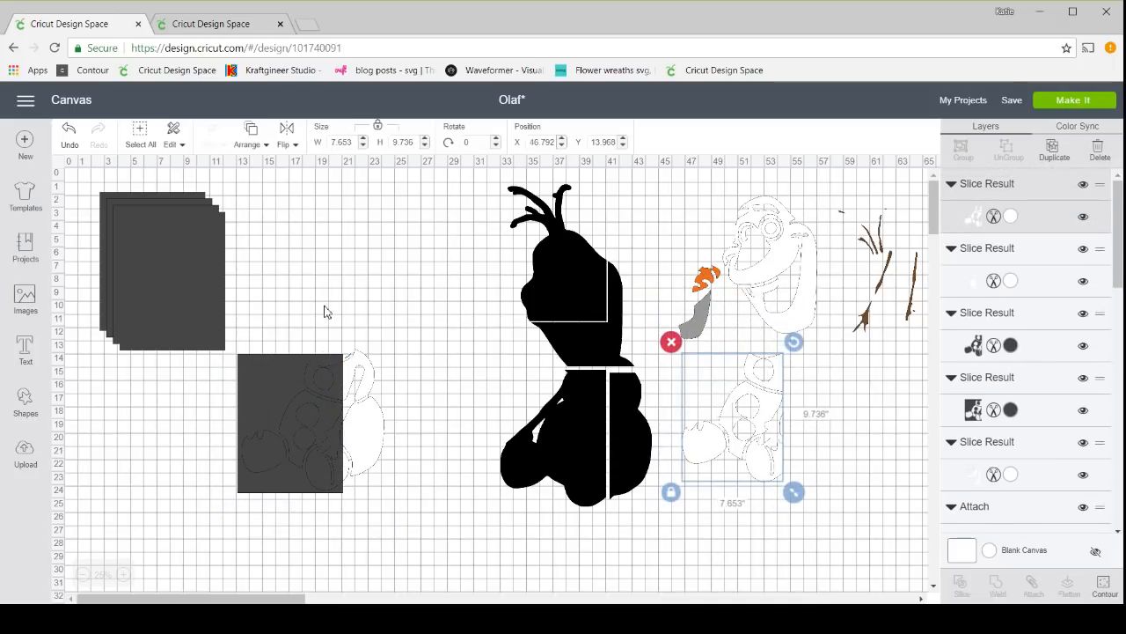
pyautogui.moveTo(264, 403); pyautogui.dragTo(197, 411)
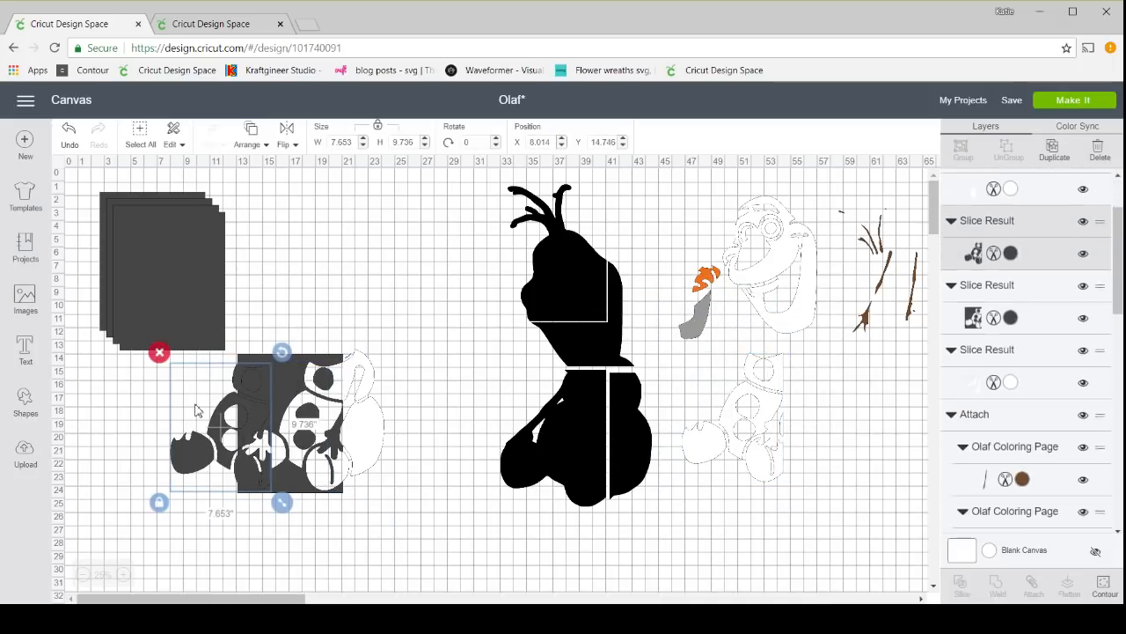
pyautogui.press('Delete')
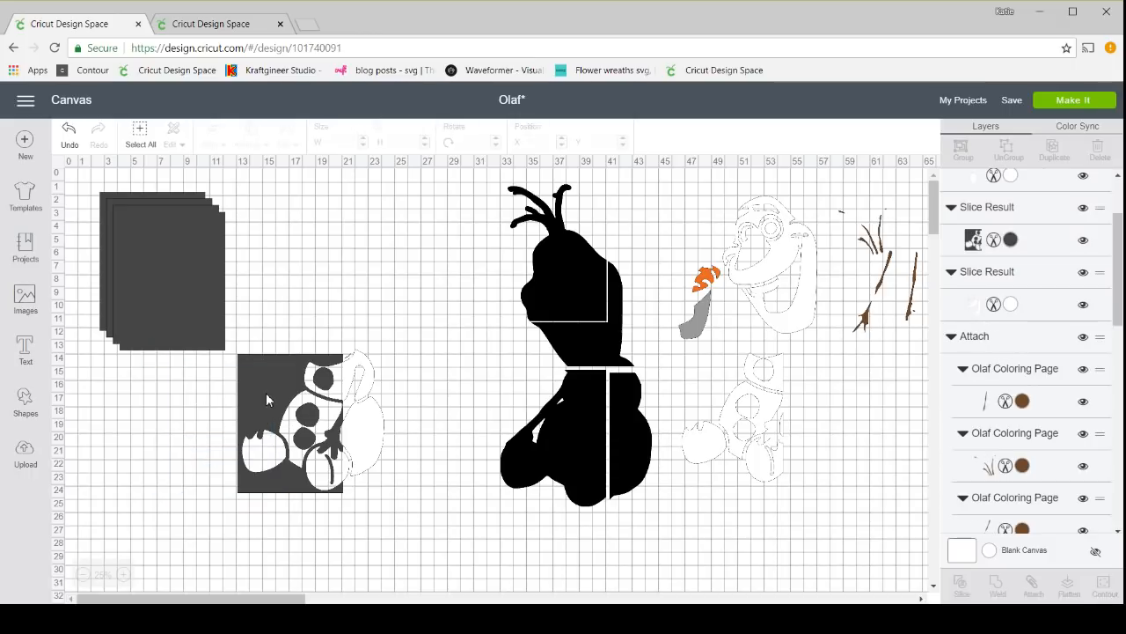
pyautogui.moveTo(267, 400); pyautogui.dragTo(182, 390)
pyautogui.press('Delete')
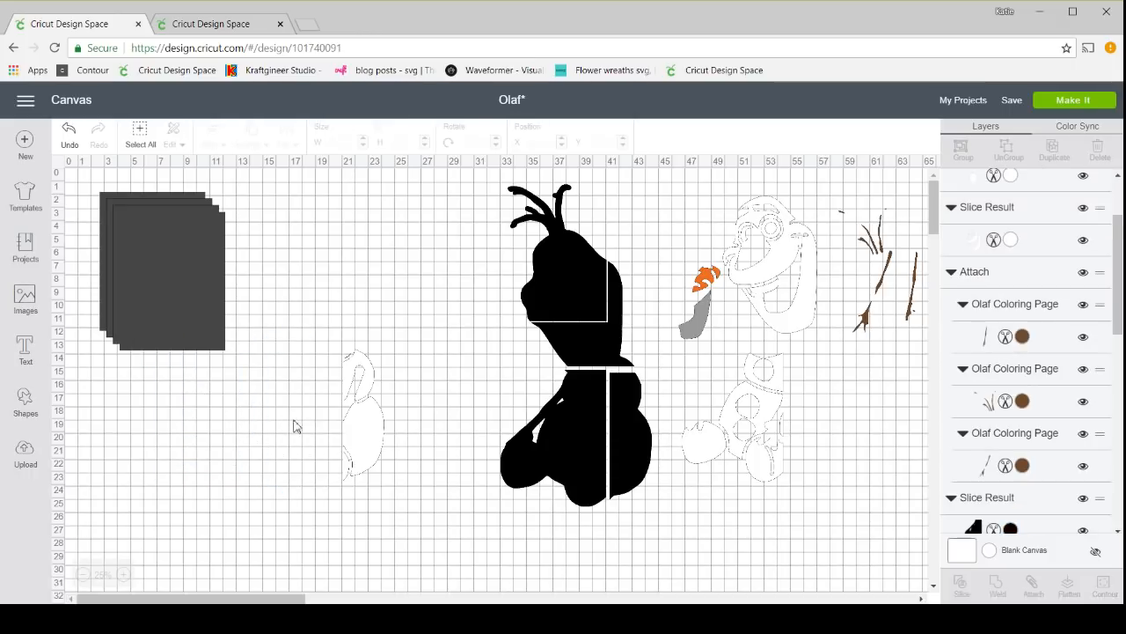
# Place the remaining white body piece beside the other body half and delete the stack of unused gray rectangles
pyautogui.click(368, 433)
pyautogui.moveTo(361, 447); pyautogui.dragTo(817, 455)
pyautogui.moveTo(87, 190); pyautogui.dragTo(282, 395)
pyautogui.press('Delete')
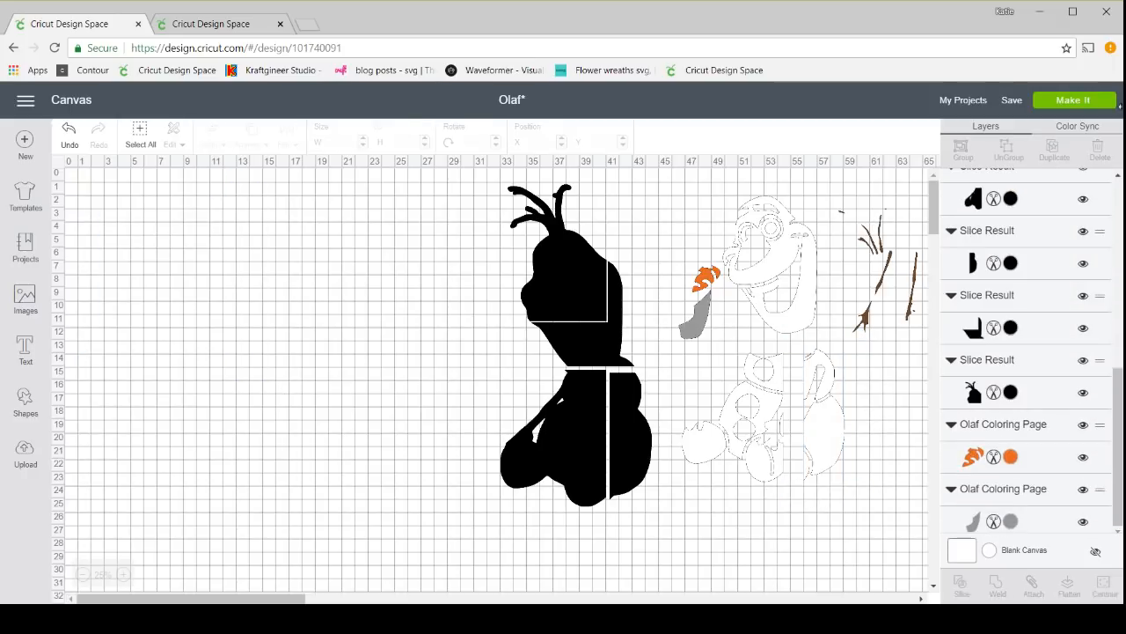
# Proceed to the cut preparation and set the material size of mat 2 with the white head to 8.5 x 11 in
pyautogui.click(1055, 101)
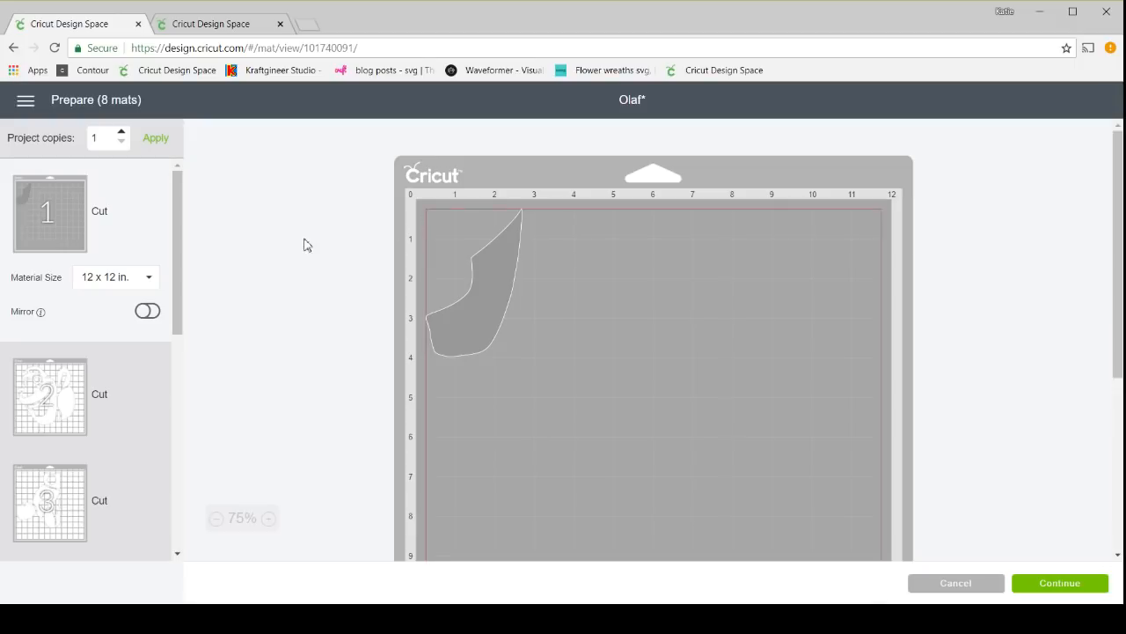
pyautogui.click(60, 398)
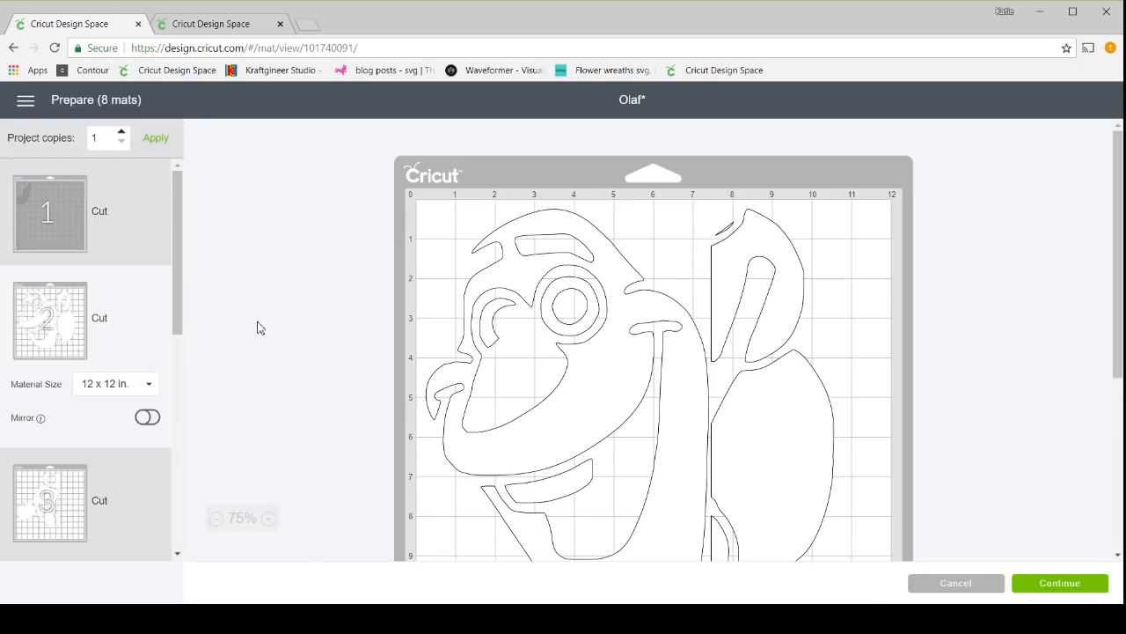
pyautogui.click(143, 384)
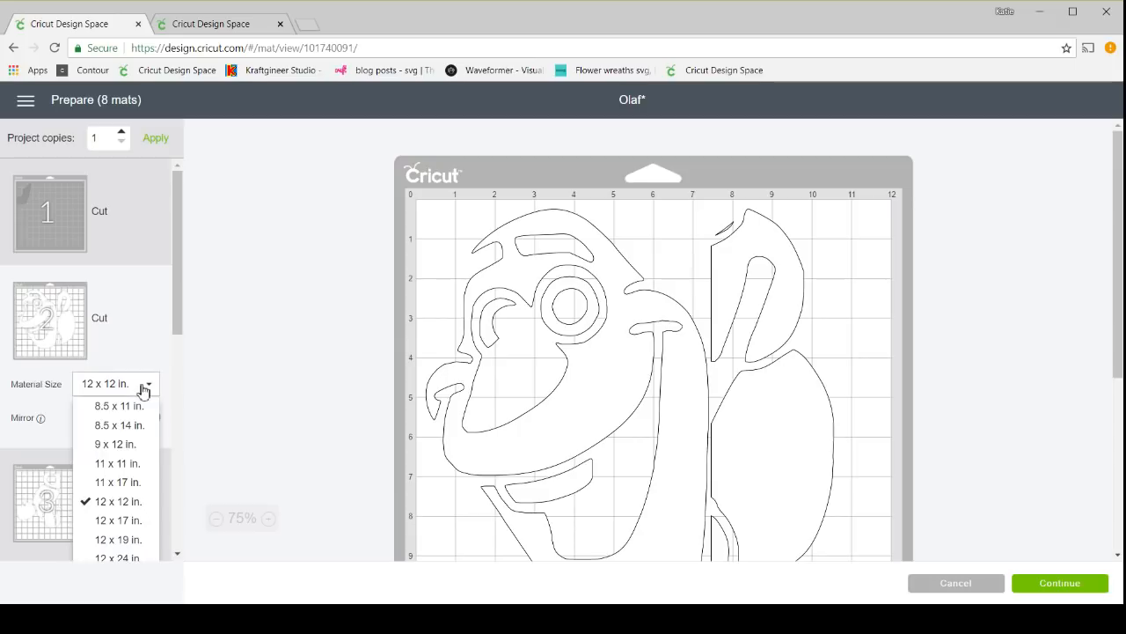
pyautogui.click(118, 405)
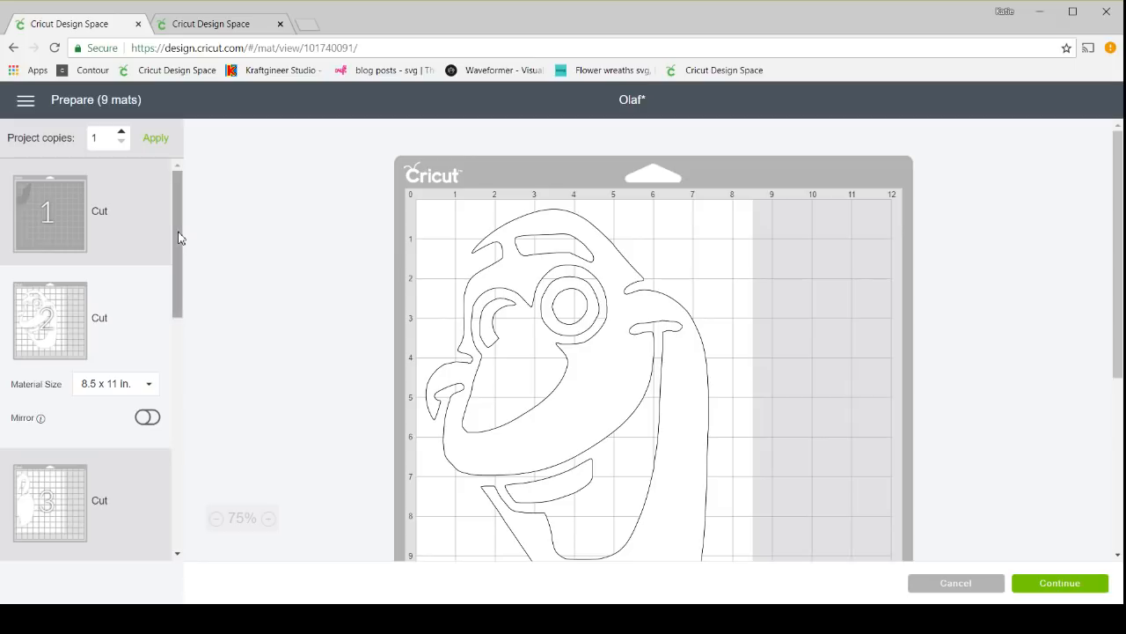
# Set the material size of mat 5 with the black body pieces to 8.5 x 11 in
pyautogui.moveTo(176, 264); pyautogui.dragTo(172, 330)
pyautogui.click(36, 421)
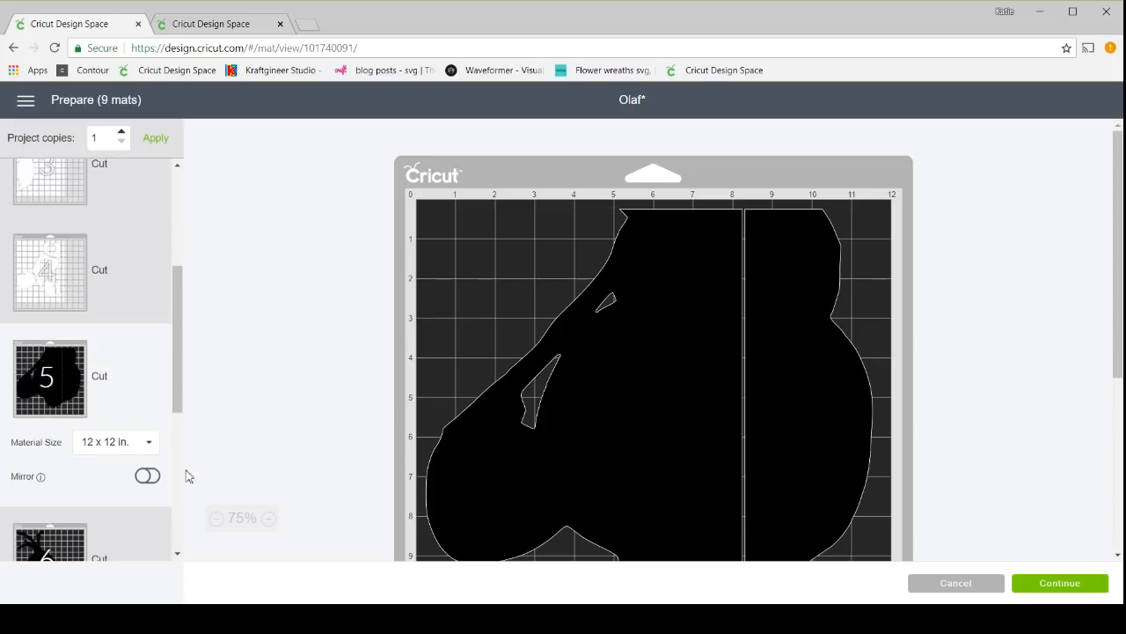
pyautogui.click(148, 443)
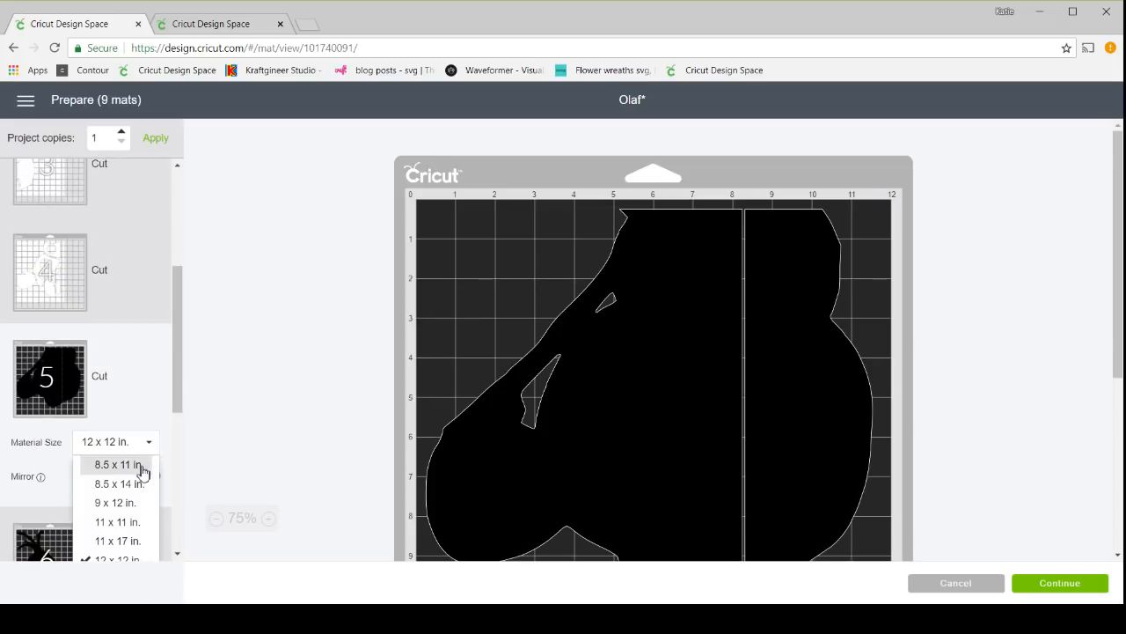
pyautogui.click(142, 470)
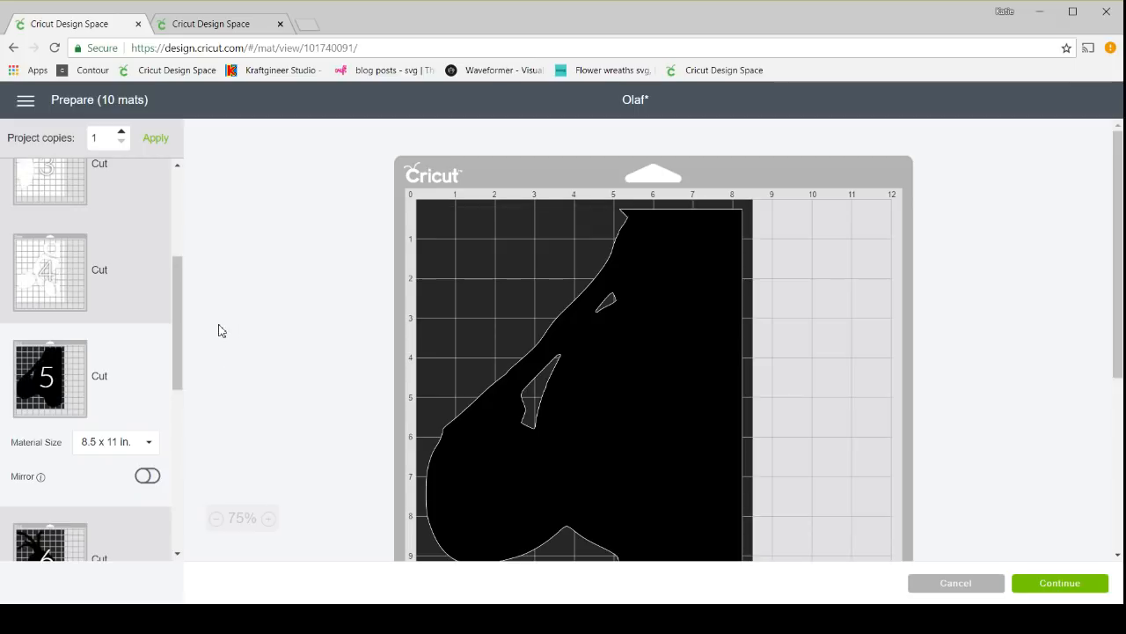
pyautogui.moveTo(177, 321); pyautogui.dragTo(180, 240)
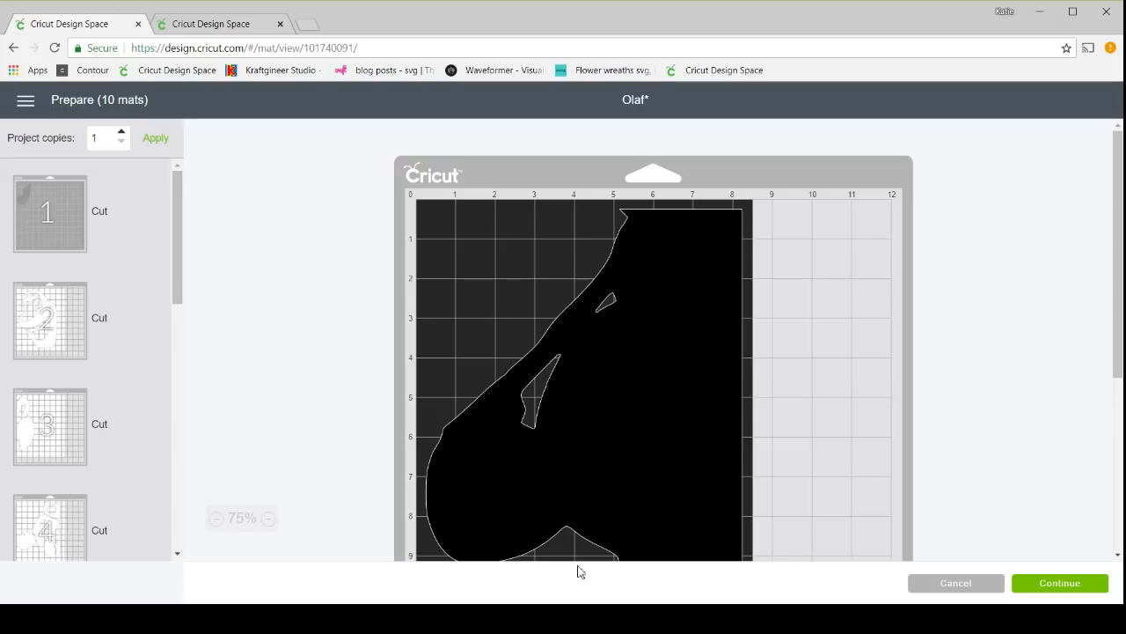